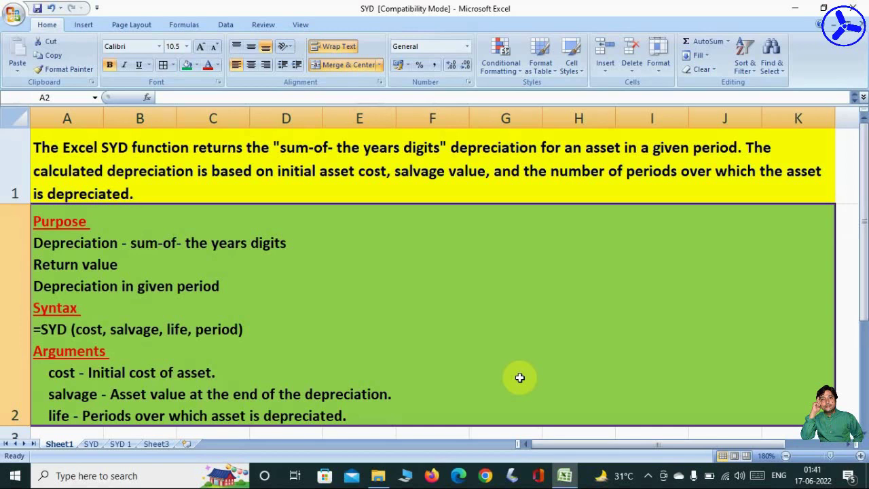
- On the SYD sheet, calculate the total depreciation in D3 as cost minus salvage value with =B2-B3
left_click(90, 446)
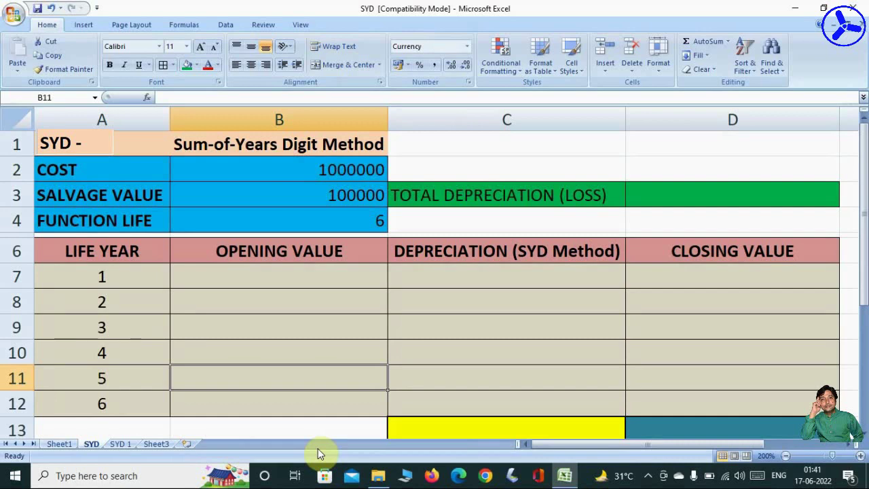
left_click(735, 197)
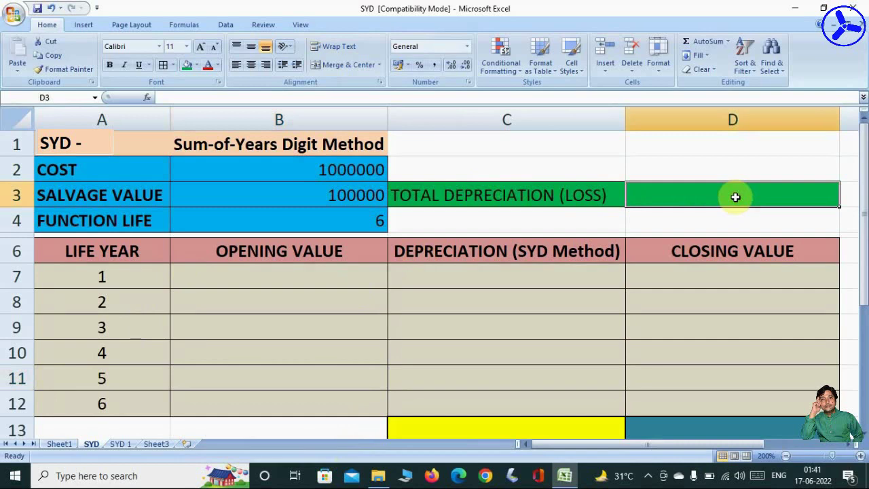
type("=")
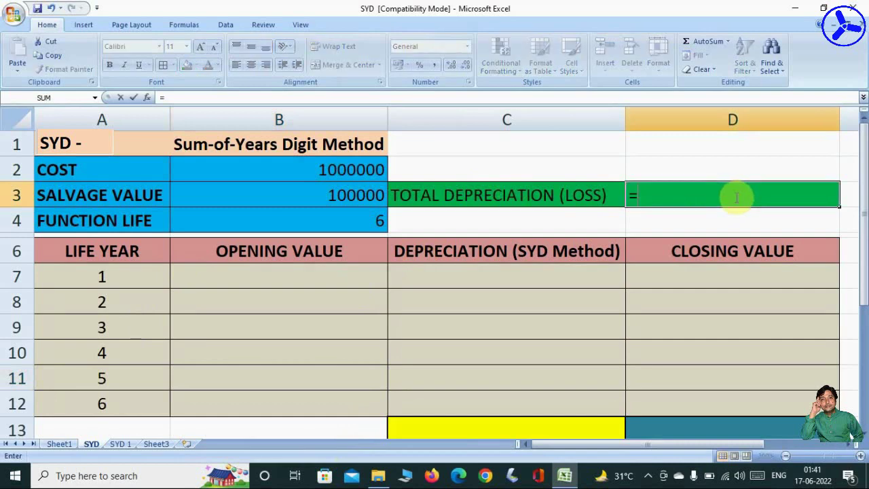
left_click(317, 169)
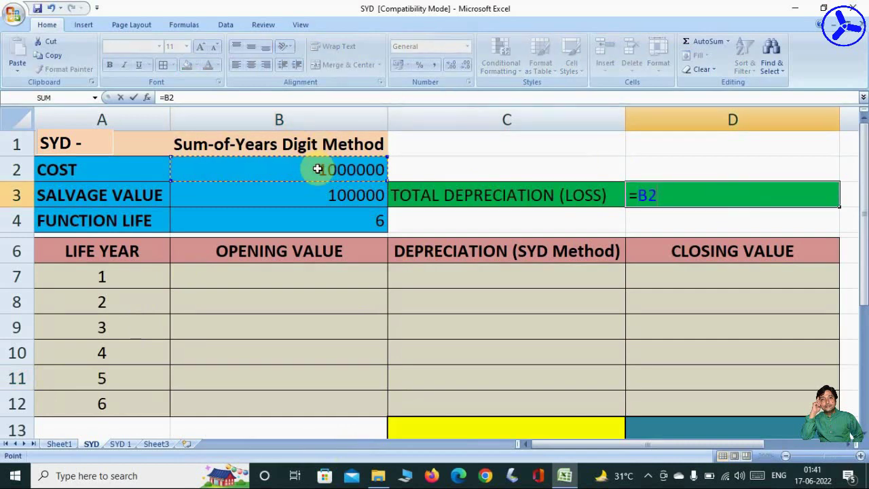
type("-")
left_click(319, 196)
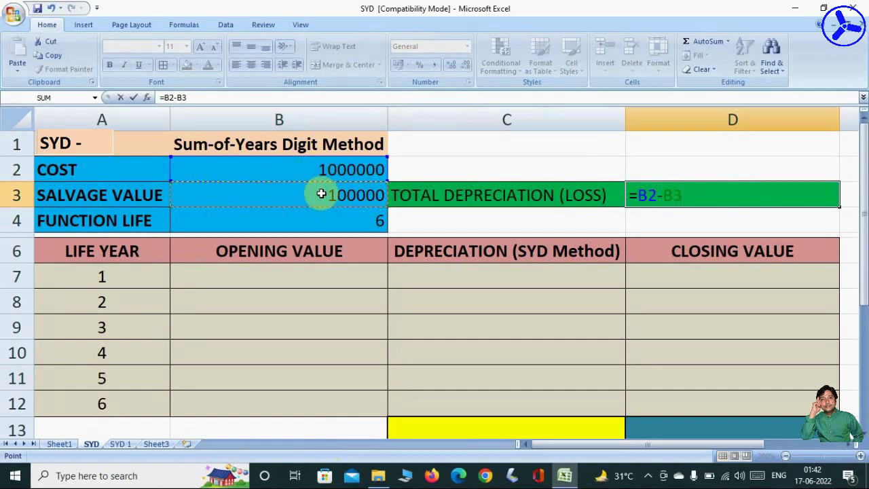
key("Return")
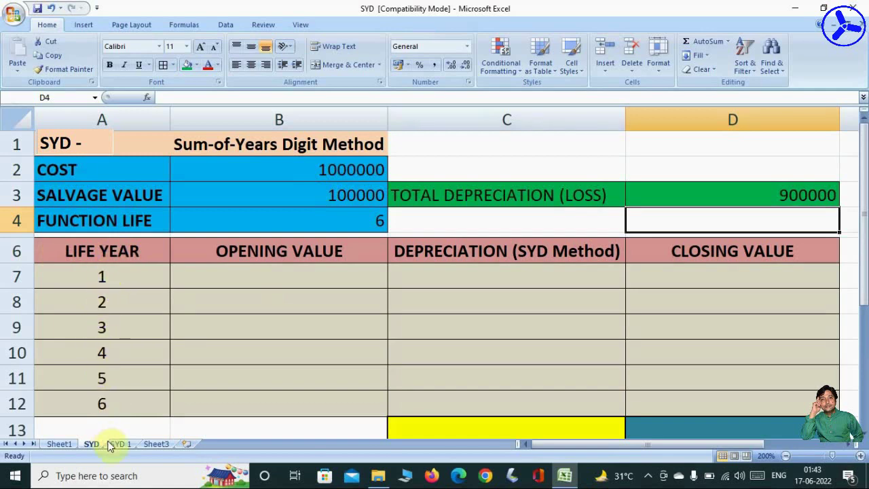
- Link the year 1 opening value in B7 to the asset cost with =B2
left_click(213, 270)
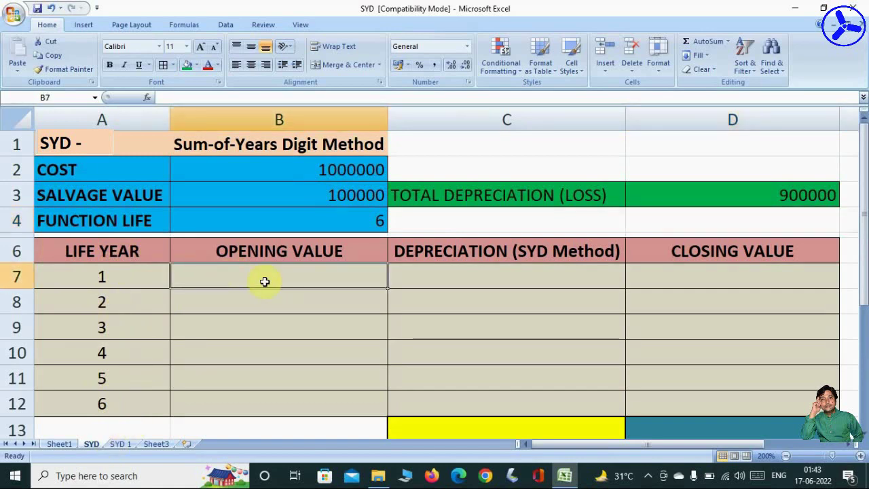
type("=")
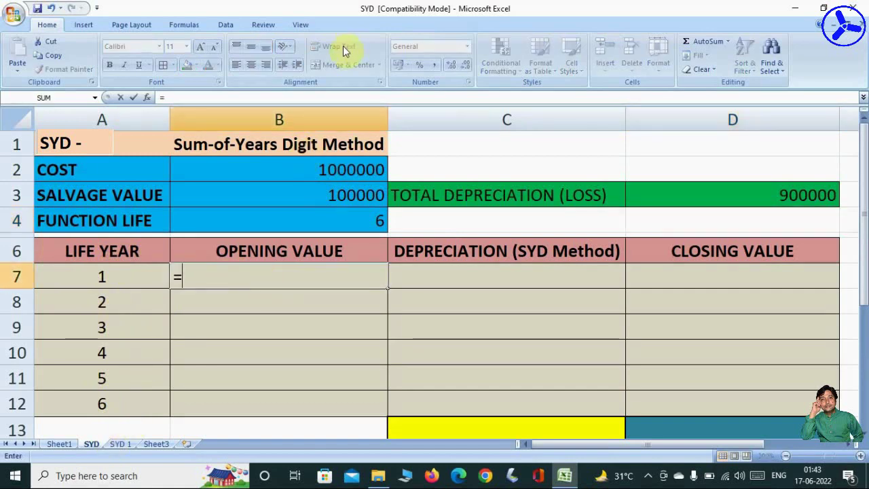
left_click(277, 167)
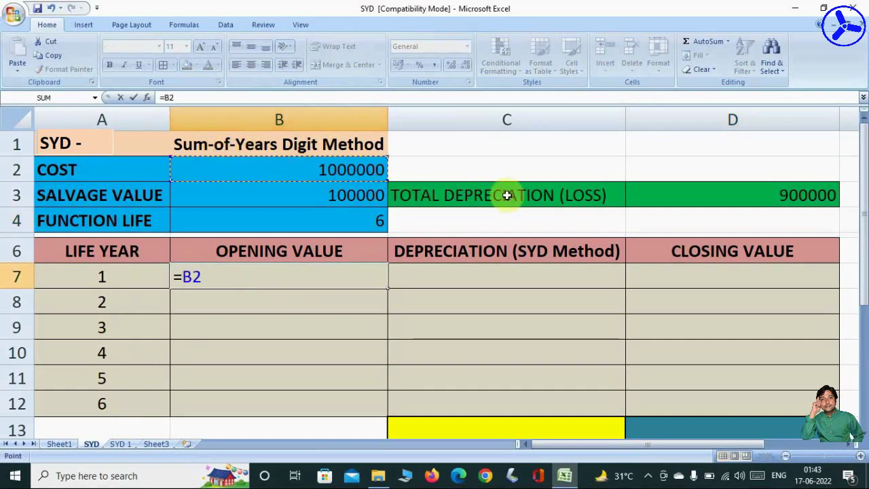
key("Return")
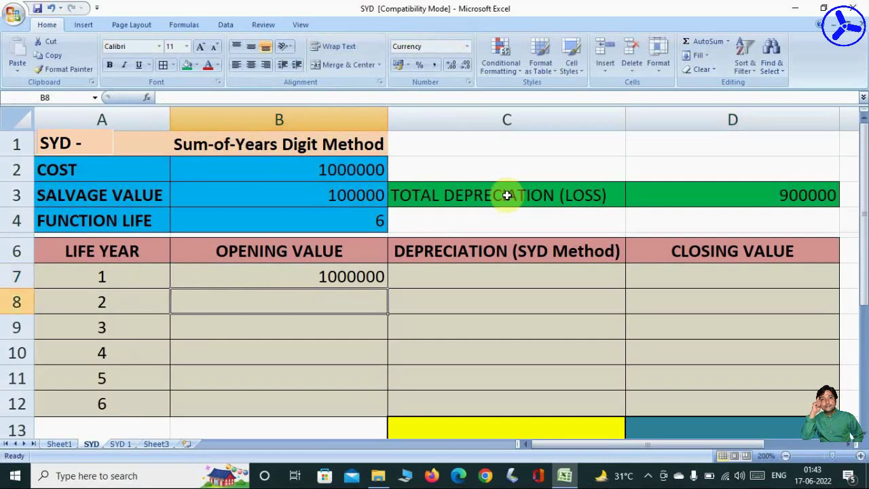
- Begin an SYD formula in C7 with B2 as cost, B3 as salvage and B4 as life
left_click(479, 282)
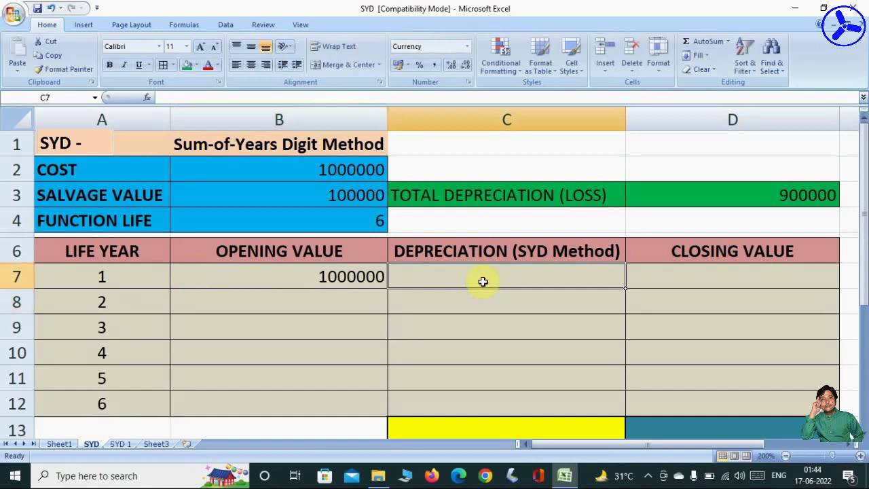
type("=s")
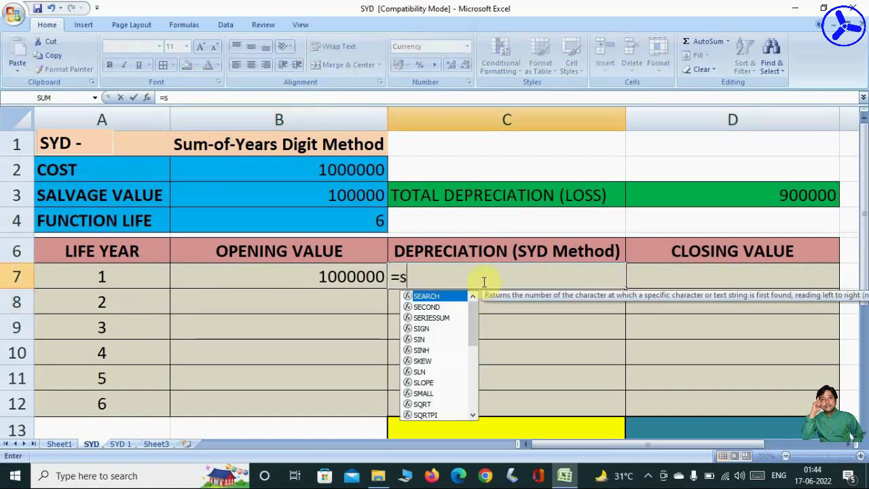
type("yd")
key("BackSpace")
key("BackSpace")
key("BackSpace")
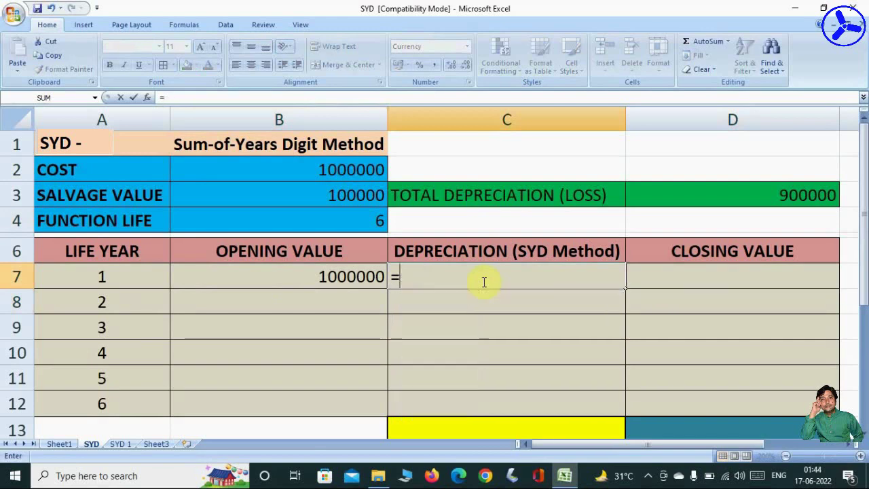
type("SYD")
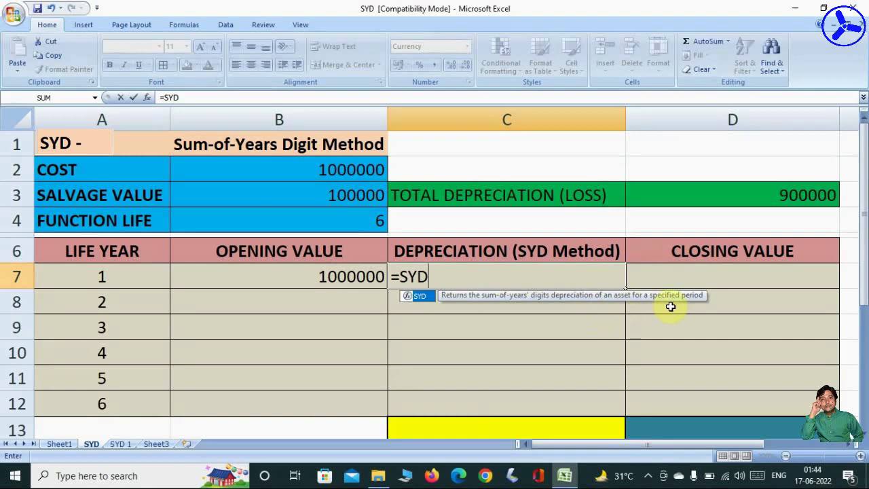
type("(")
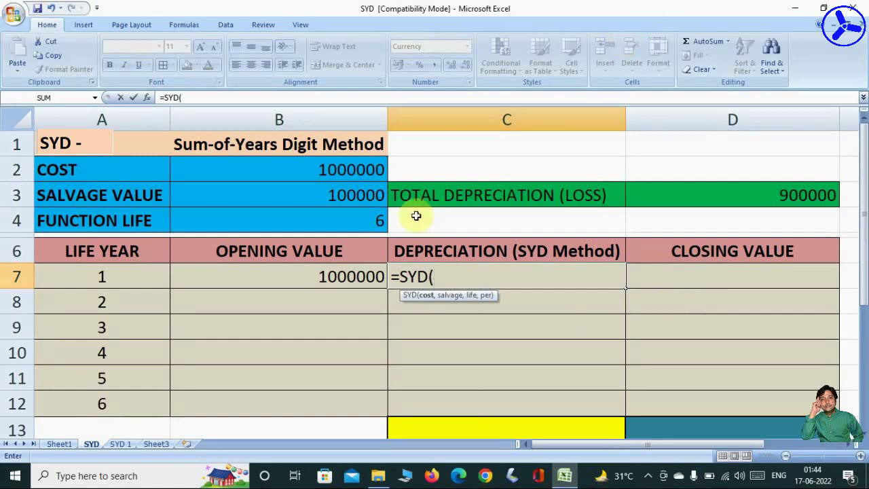
left_click(331, 169)
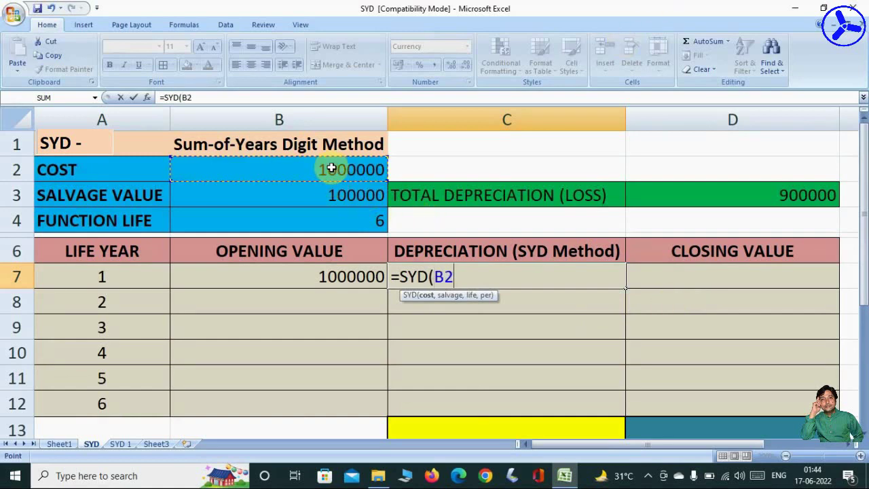
type(",")
left_click(340, 196)
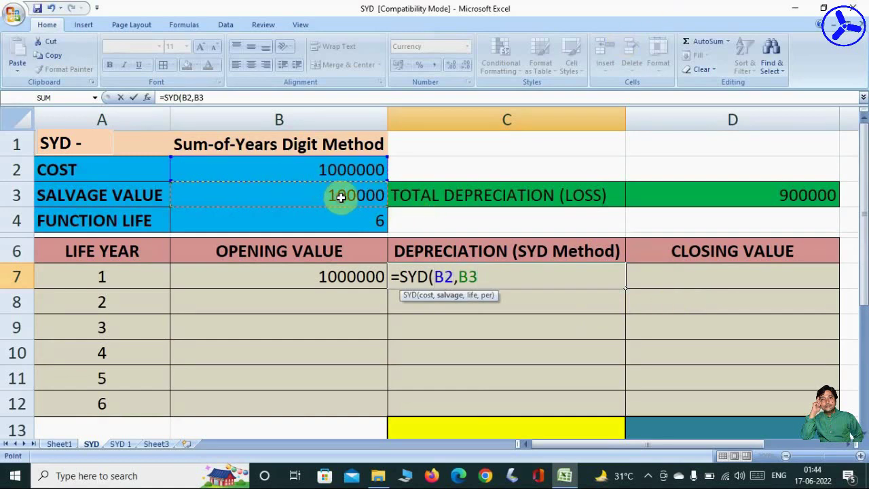
type(",")
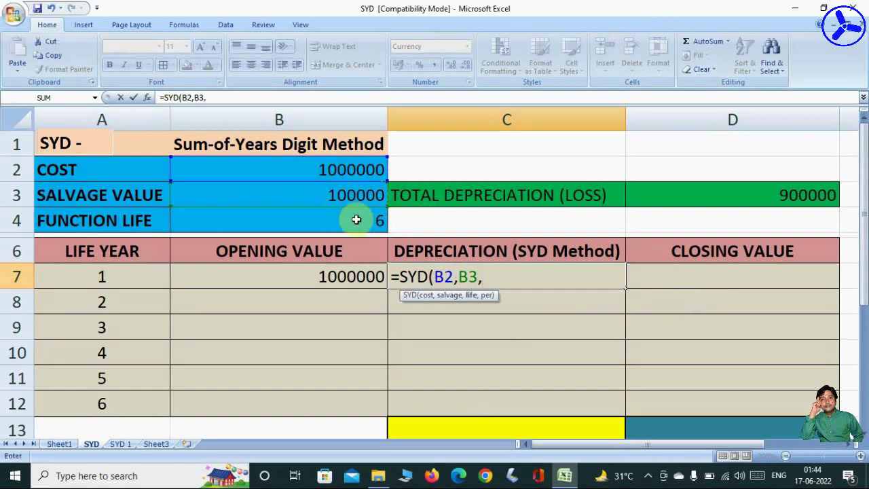
left_click(328, 219)
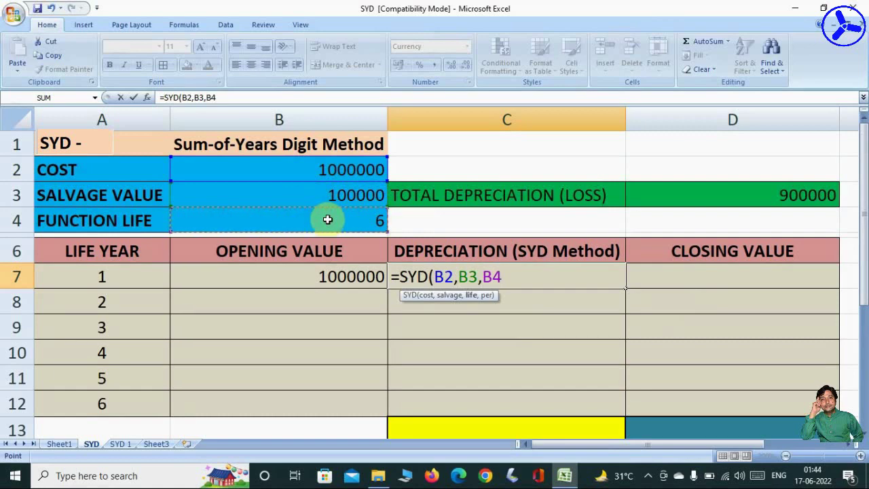
- Make the B2, B3 and B4 references in the C7 formula absolute
left_click_drag(502, 276, 440, 276)
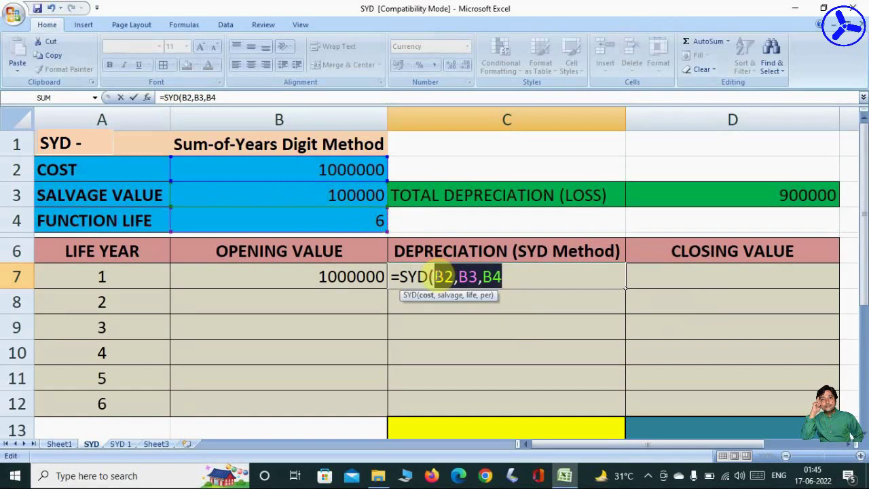
key("F4")
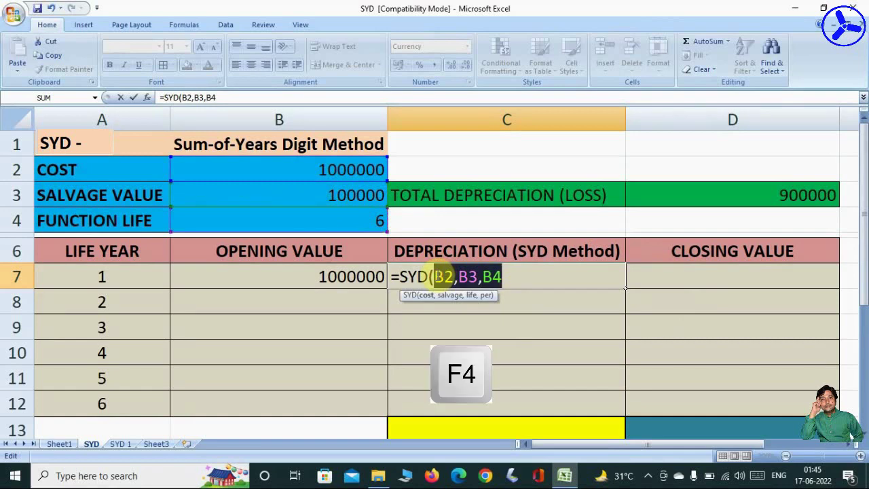
key("F4")
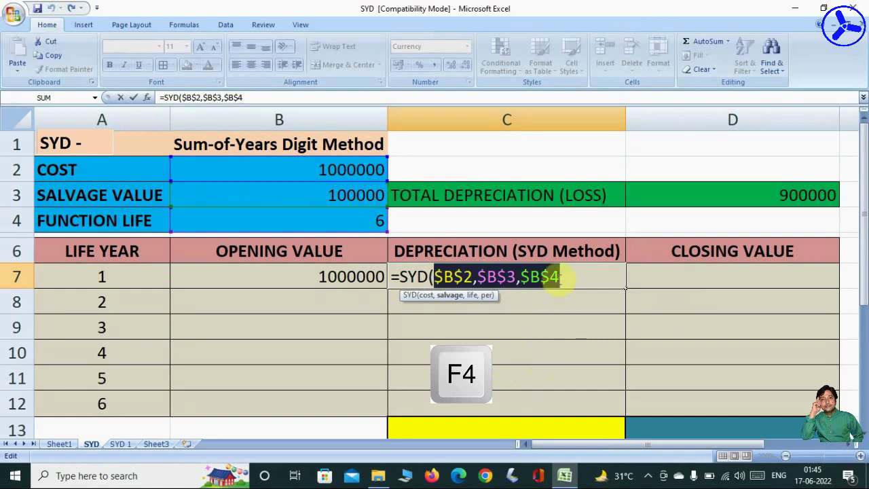
- Complete the C7 formula with A7 as the period, giving =SYD($B$2,$B$3,$B$4,A7)
left_click(560, 276)
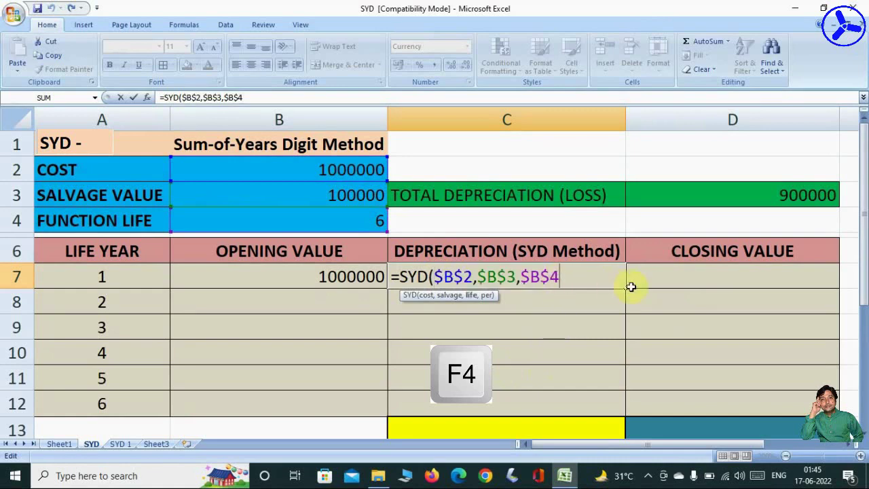
type(",")
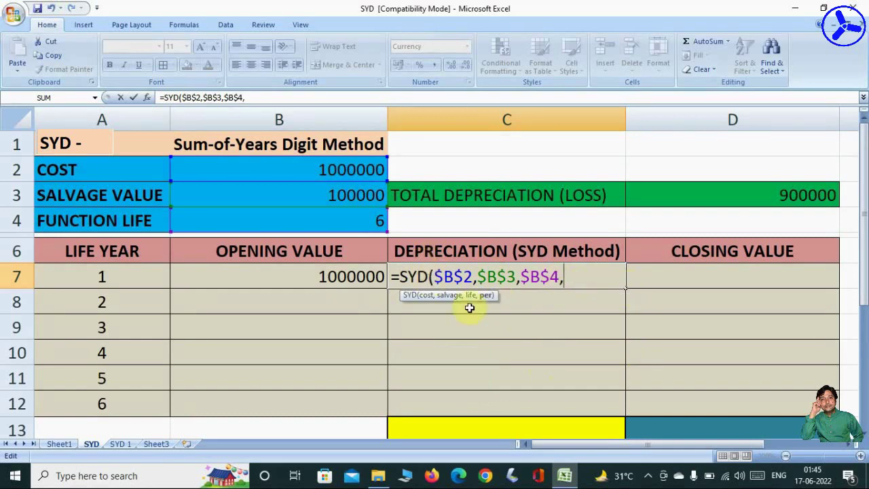
left_click(104, 277)
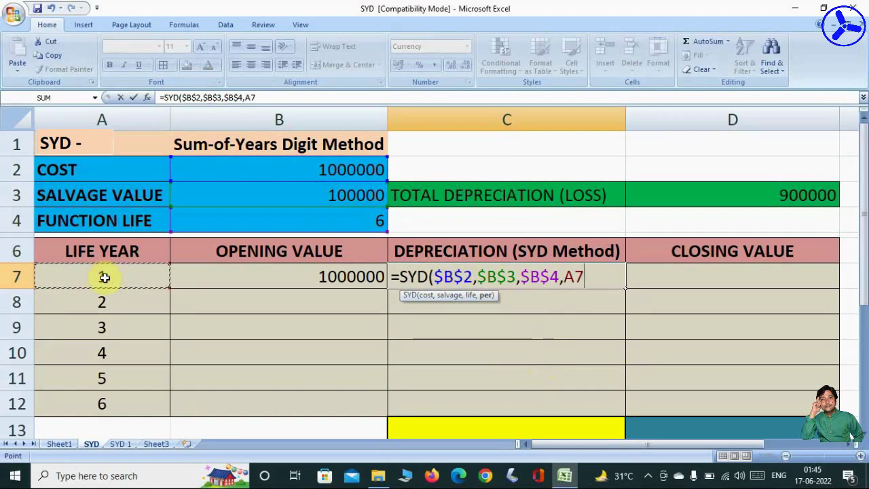
type(")")
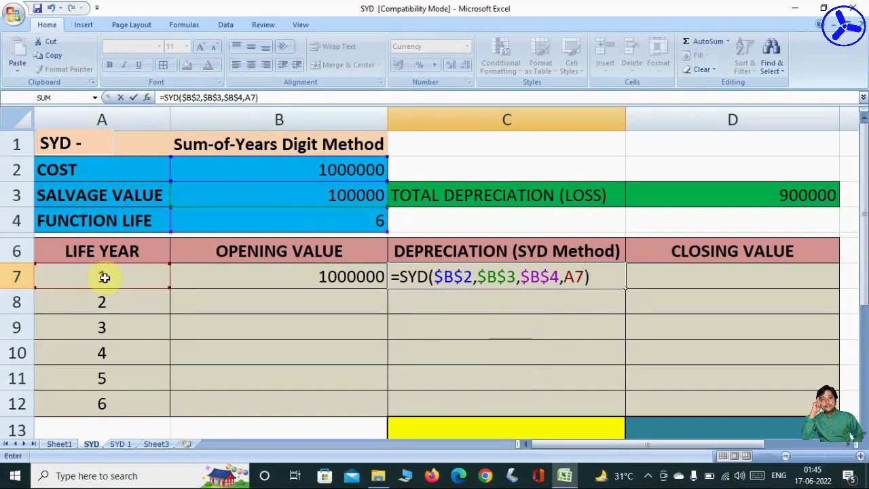
key("Return")
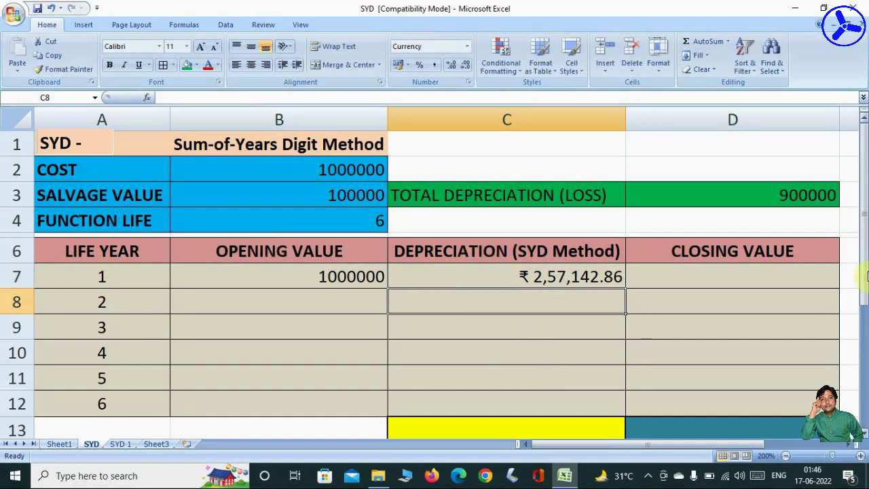
- Calculate the year 1 closing value in D7 as opening value minus depreciation with =B7-C7
left_click(769, 281)
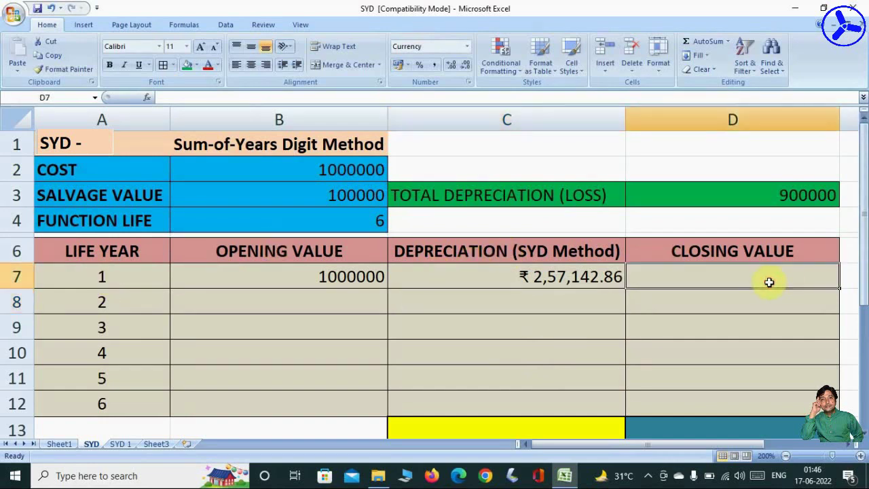
type("=")
left_click(342, 276)
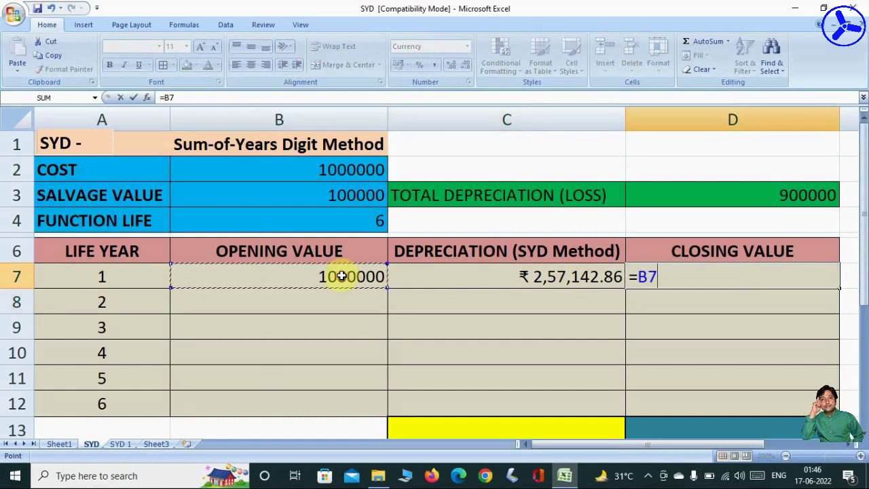
type("-")
left_click(448, 276)
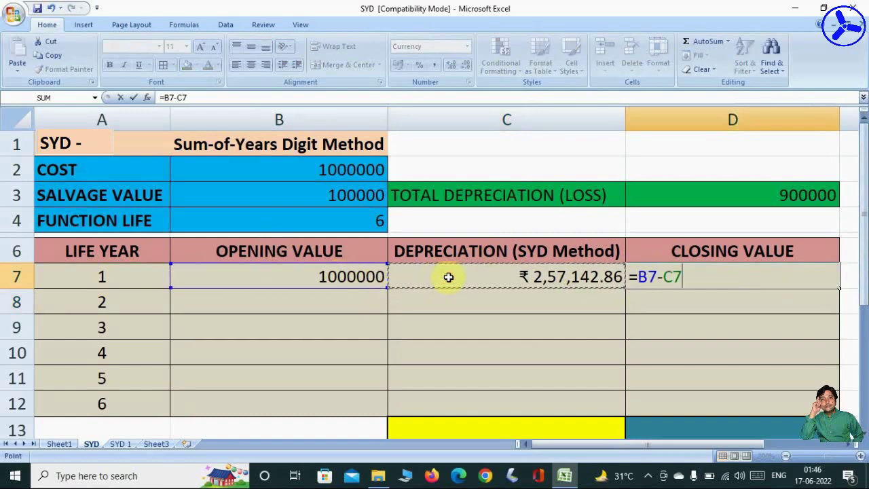
key("Return")
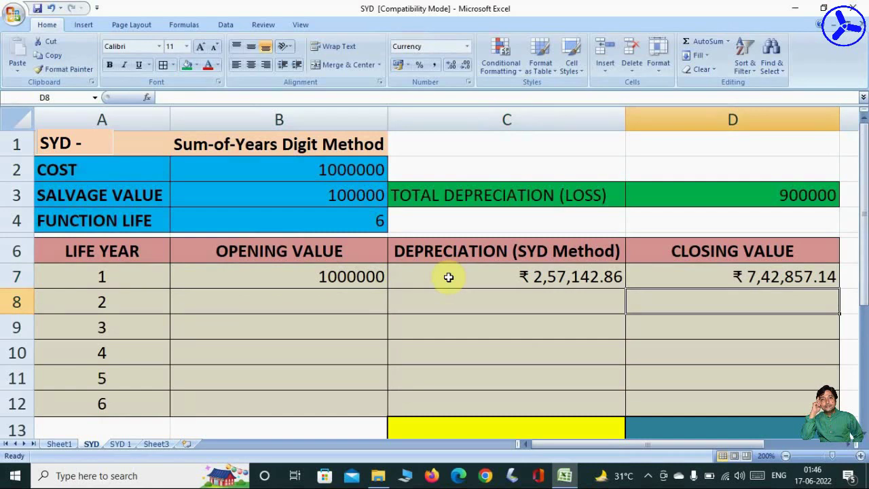
- Link the year 2 opening value in B8 to the year 1 closing value with =D7
left_click(353, 299)
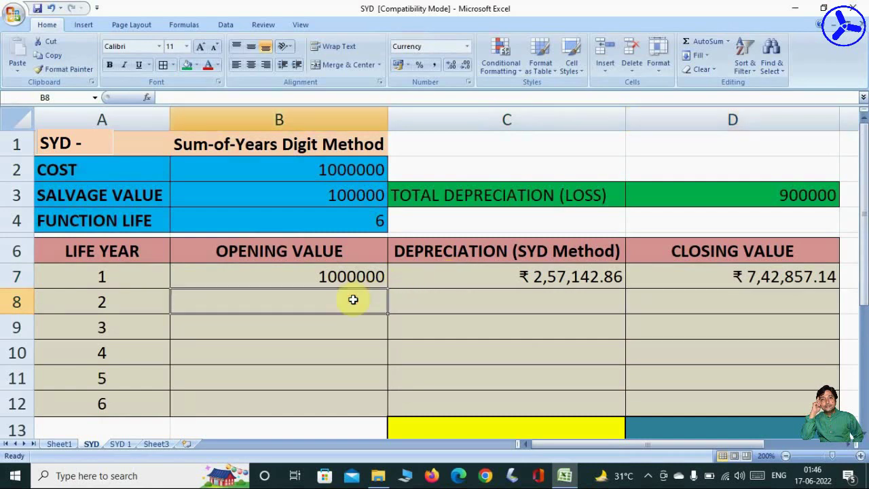
type("=")
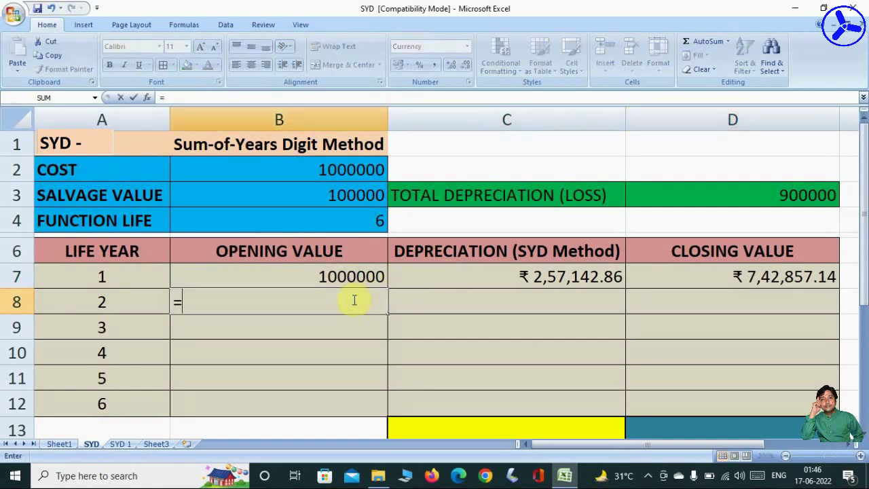
left_click(769, 279)
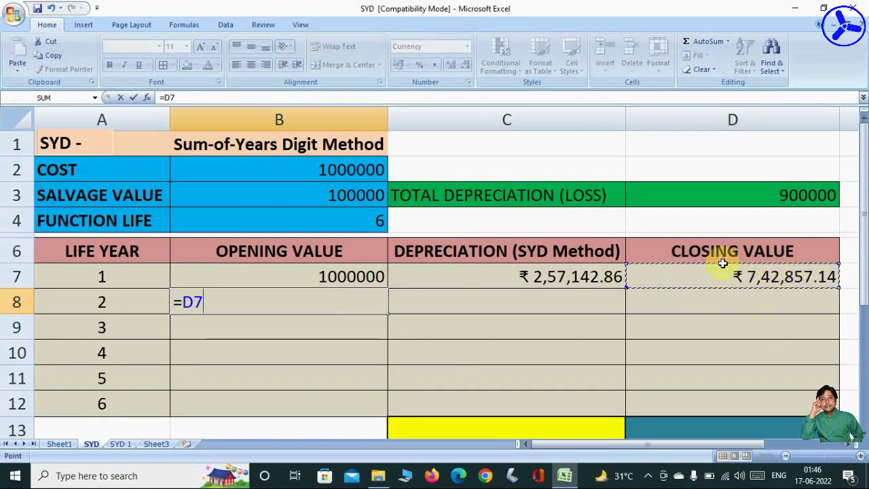
key("Return")
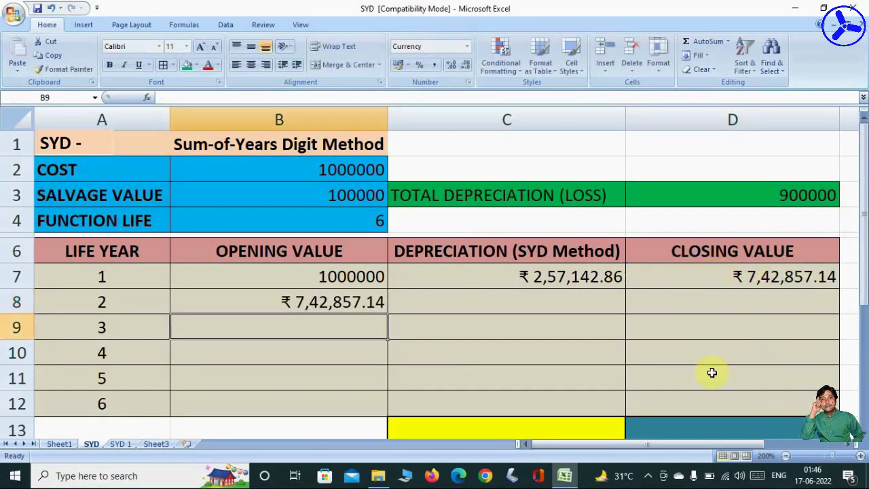
- Fill the opening value formula from B8 and the depreciation and closing value formulas from C7 and D7 down to row 12
left_click(293, 303)
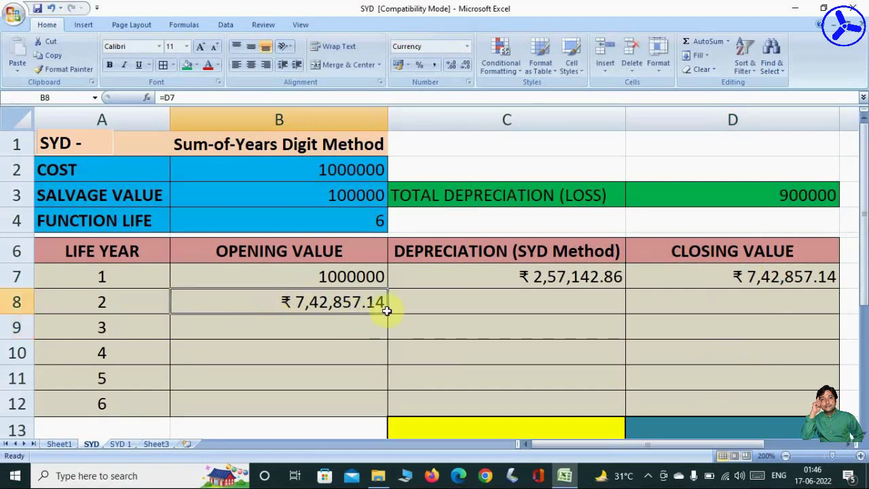
left_click_drag(386, 309, 389, 412)
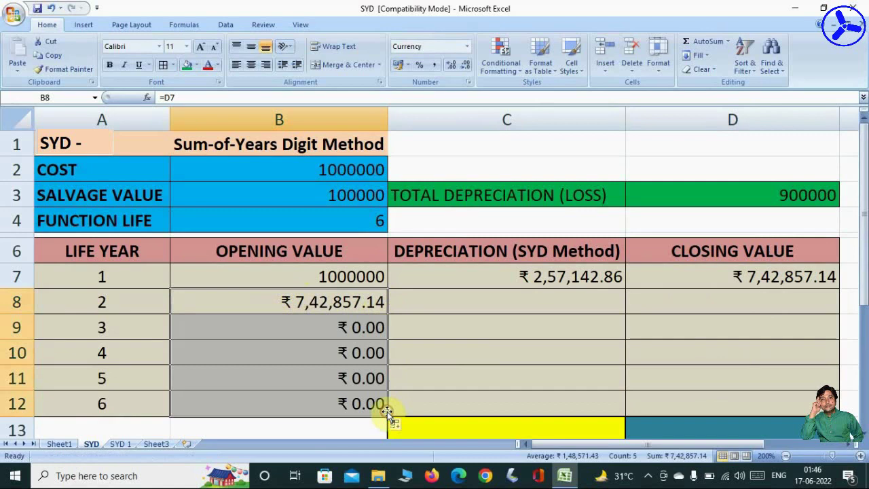
left_click(500, 273)
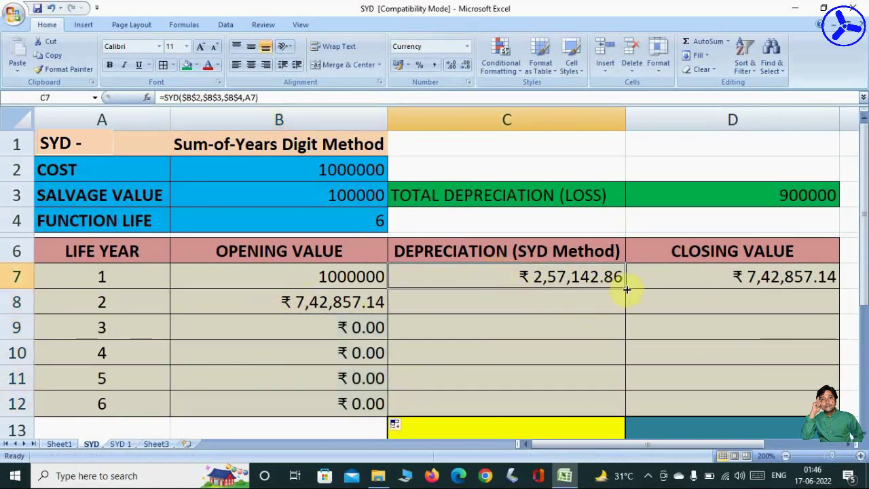
left_click_drag(626, 289, 626, 411)
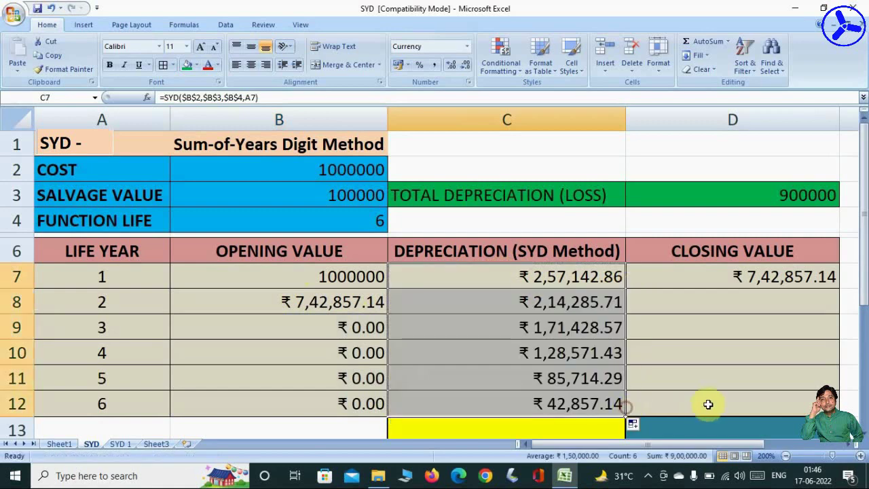
left_click(759, 277)
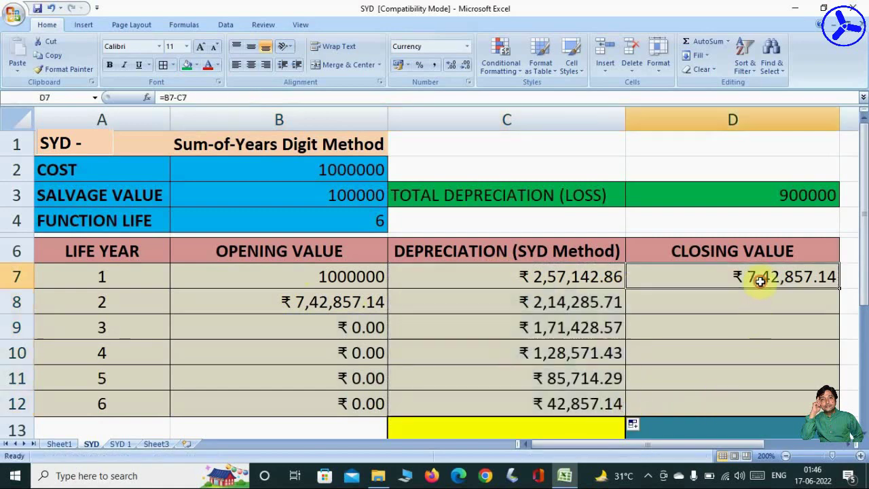
left_click_drag(840, 289, 840, 405)
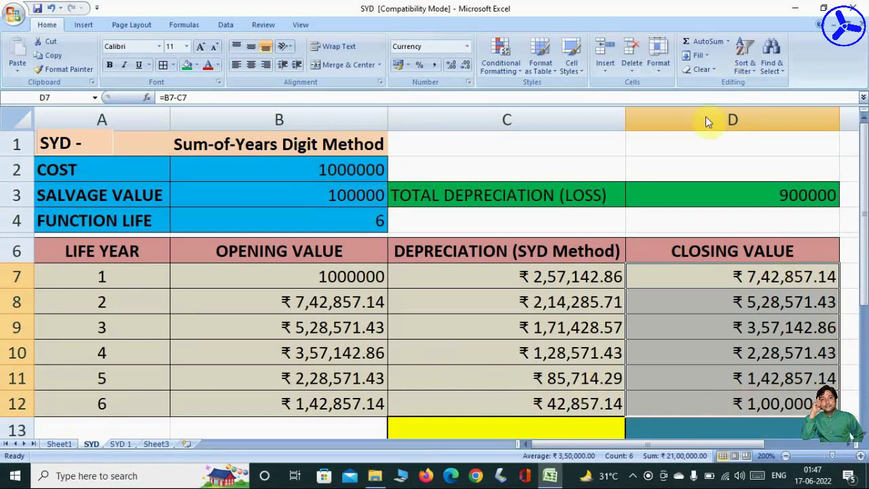
- Total the six years of depreciation in C13 with =SUM(C7:C12)
left_click(558, 429)
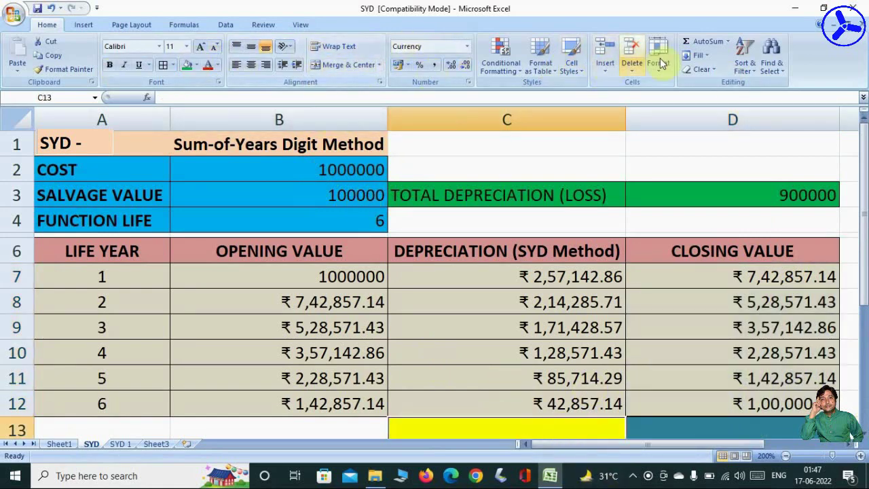
left_click(709, 42)
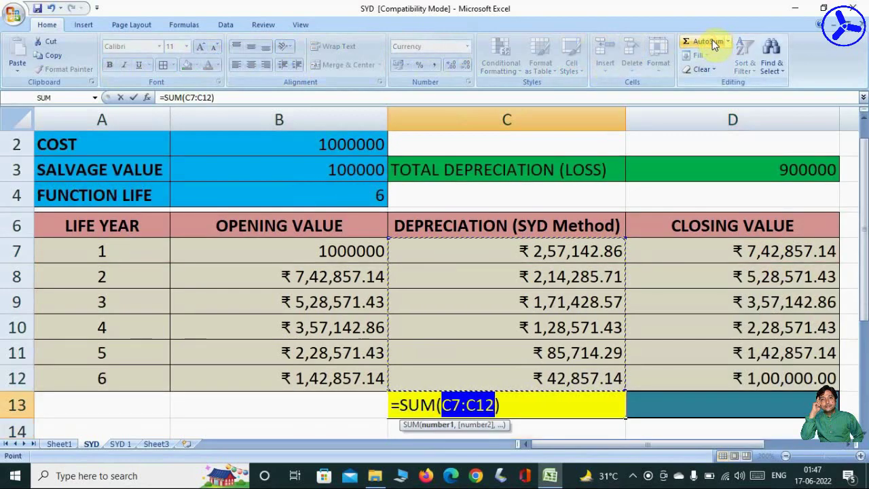
key("Return")
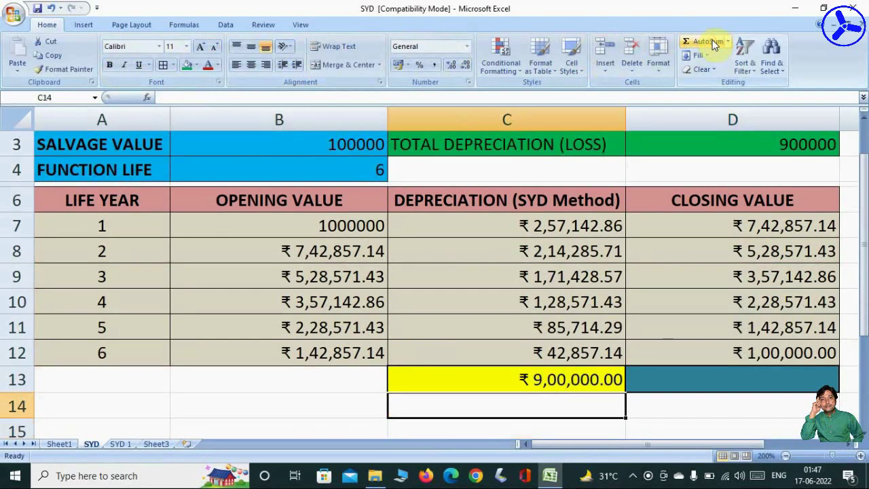
left_click(483, 224)
scroll(488, 226, "up", 1)
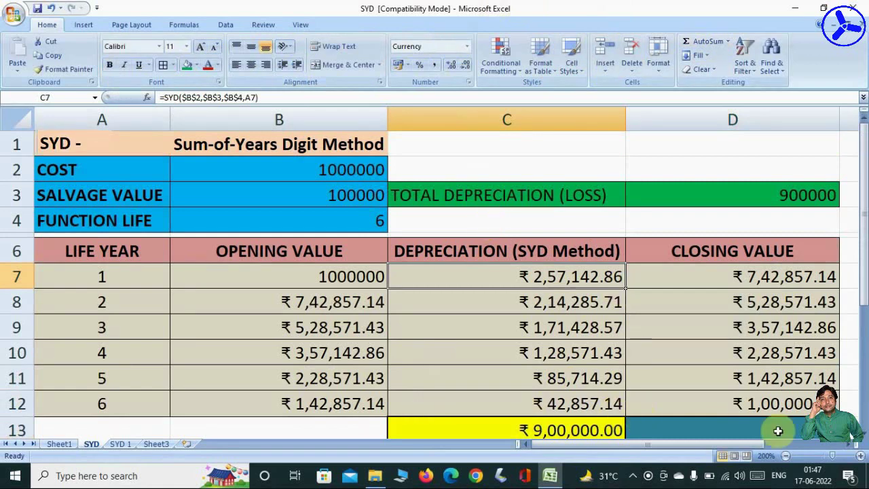
- Add the total depreciation and the year 6 closing value in D13 with =C13+D12
left_click(748, 429)
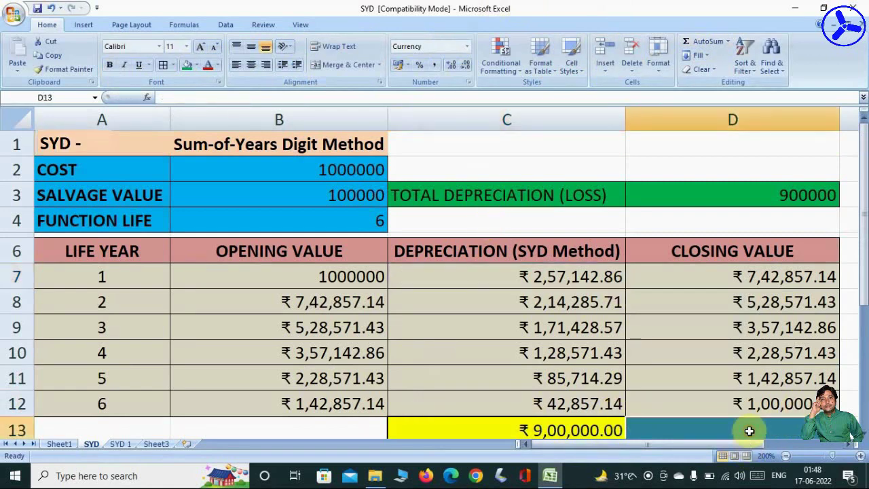
scroll(750, 430, "down", 1)
type("=")
left_click(528, 403)
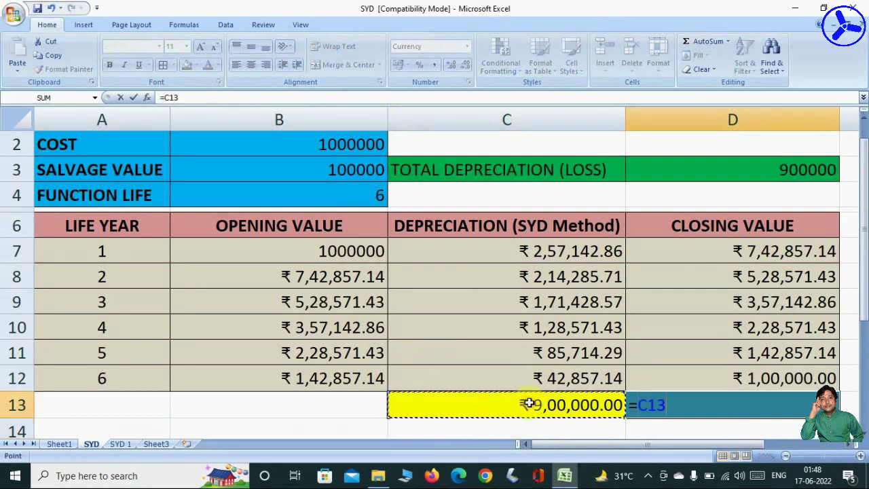
type("+")
left_click(714, 372)
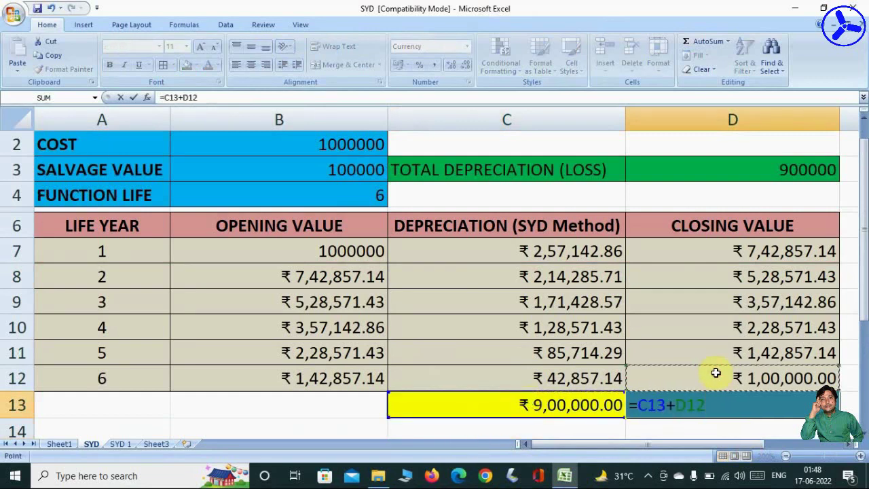
key("Return")
scroll(669, 365, "up", 1)
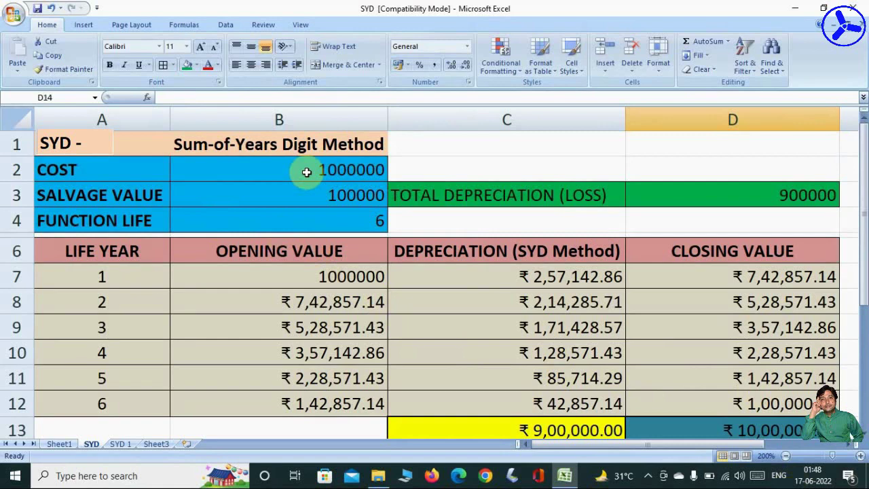
- Open the SYD 1 sheet with the table for month, day, hour and smaller periods
left_click(127, 446)
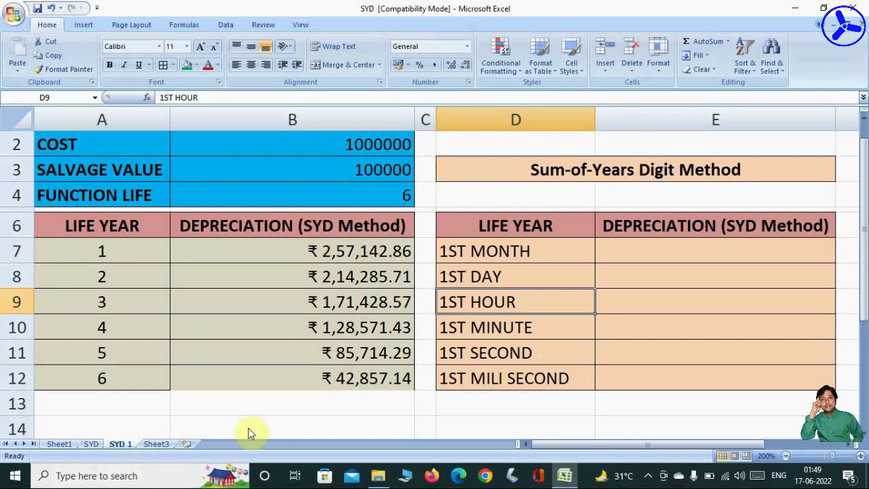
left_click(91, 445)
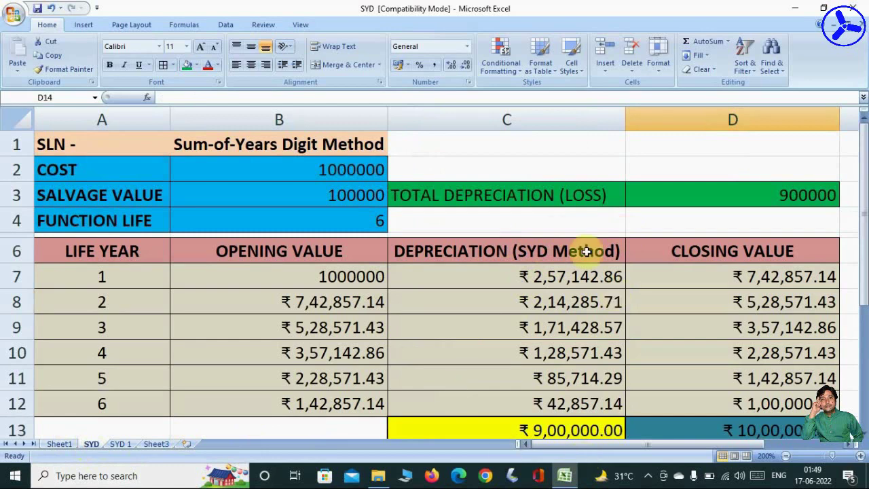
left_click(119, 443)
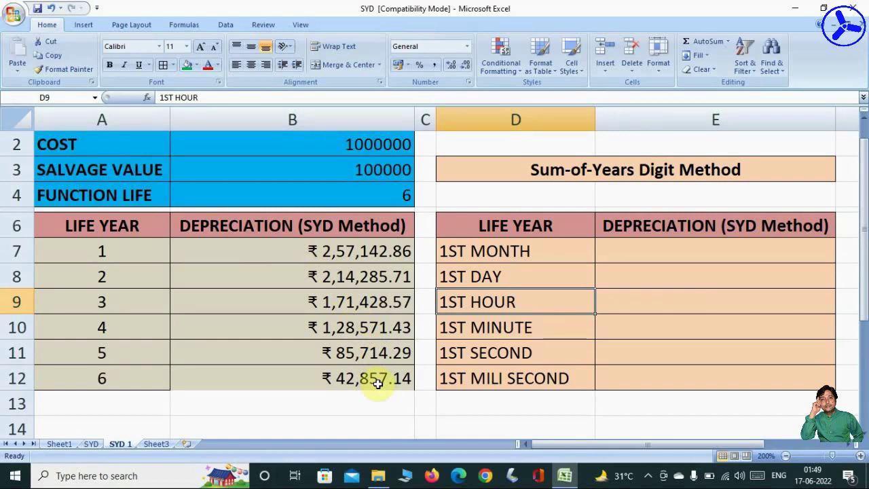
- Start a SYD formula in E7 for the 1ST MONTH row, with B2 as cost and B3 as salvage value
left_click(648, 251)
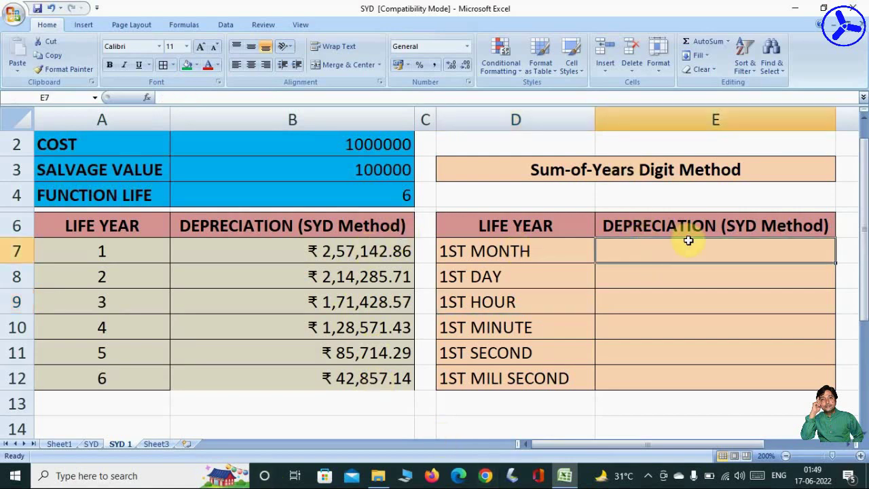
type("=SY")
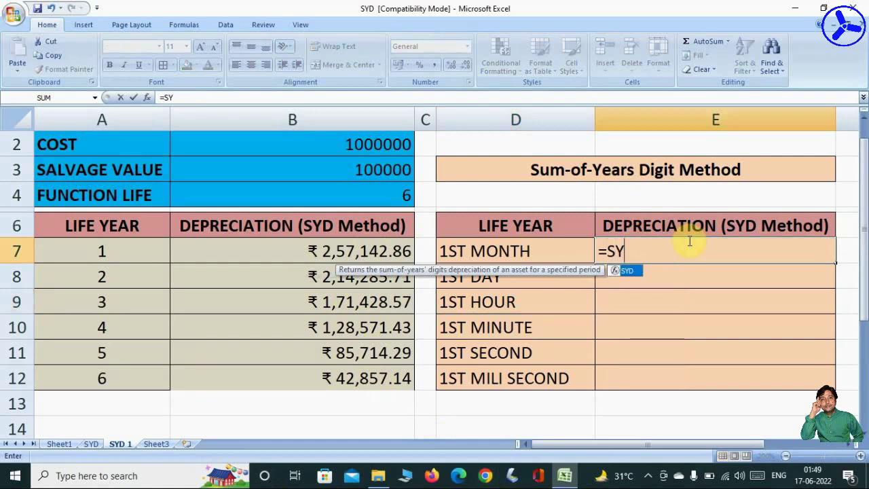
type("D(")
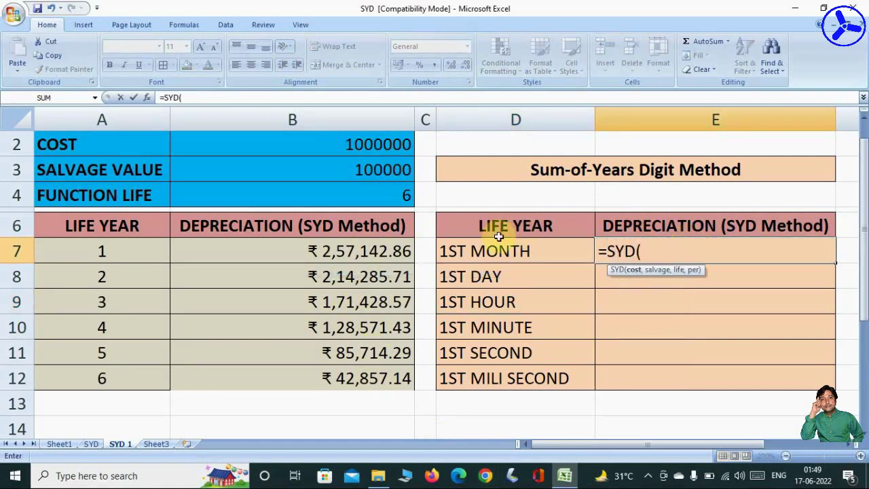
left_click(348, 139)
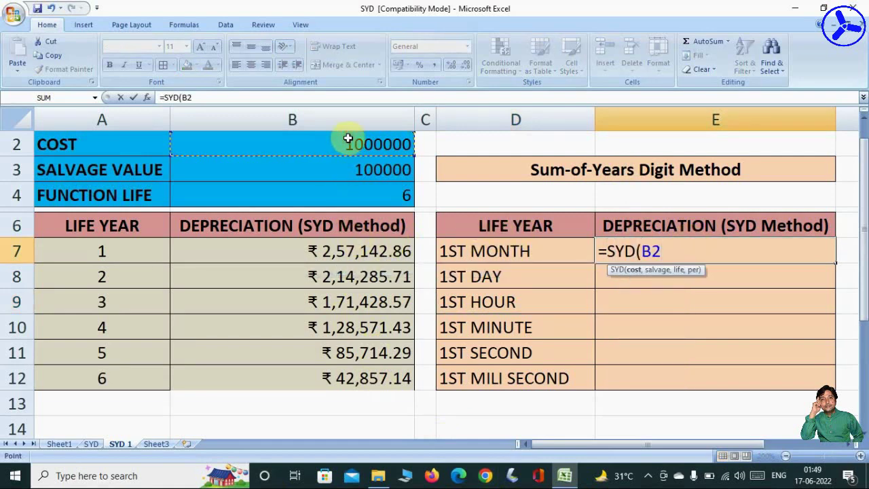
type(",")
left_click(341, 173)
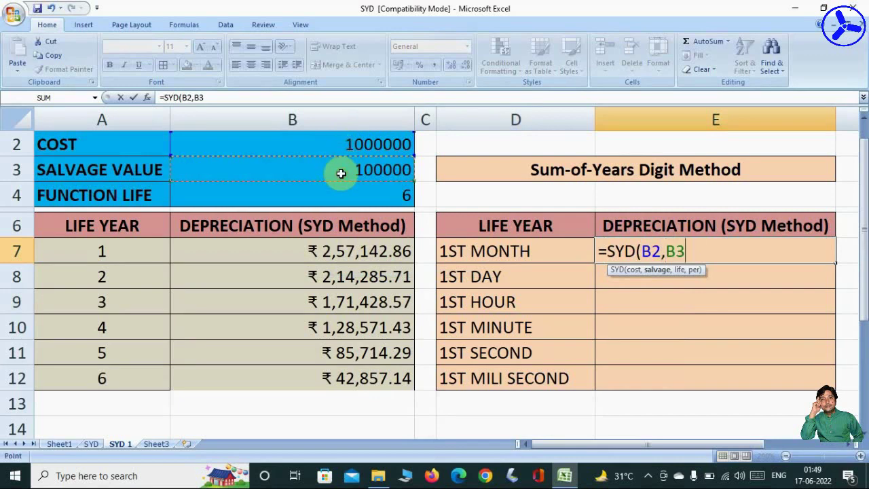
type(",")
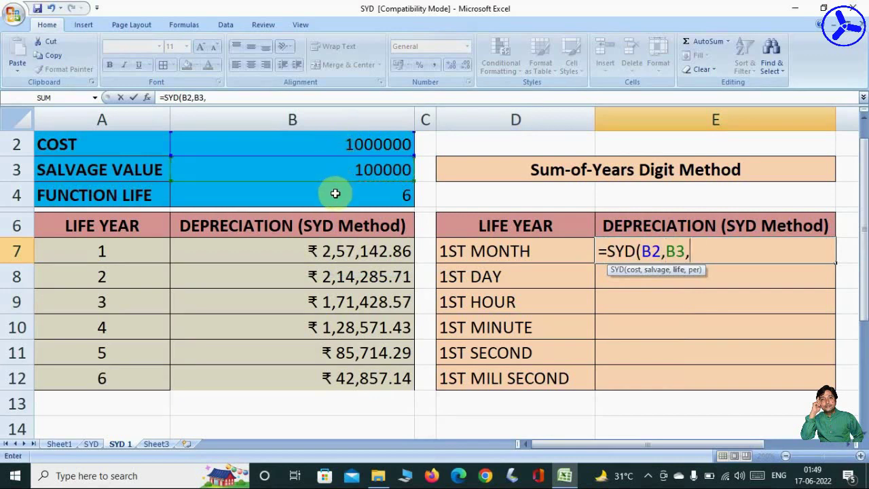
- Complete the E7 formula with the life converted to months and period 1, giving =SYD(B2,B3,(B4*12),1)
left_click(335, 194)
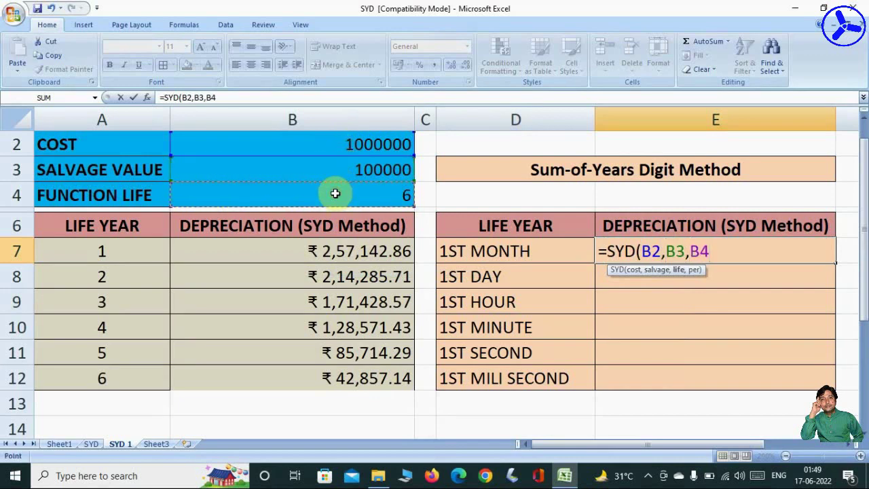
key("BackSpace")
key("BackSpace")
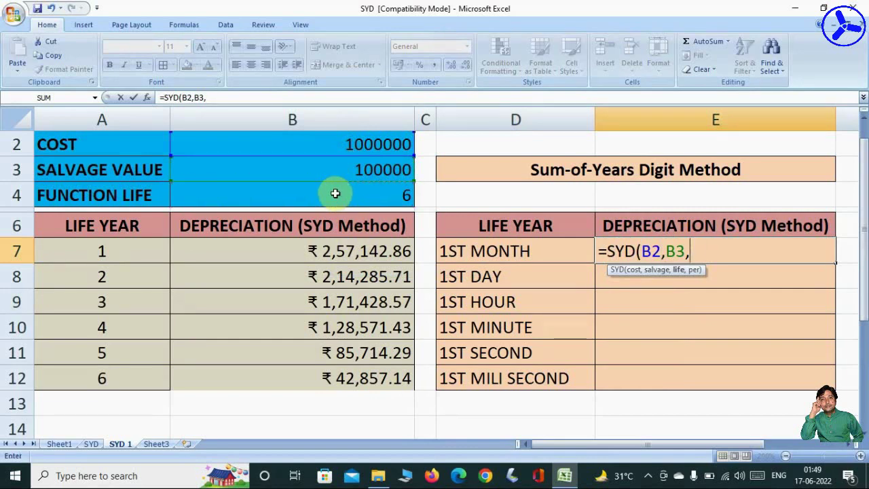
type("(")
left_click(335, 194)
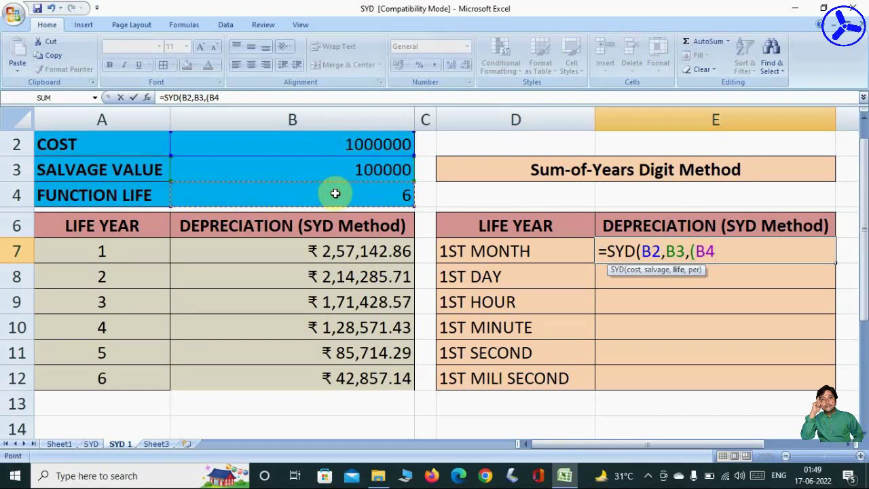
type("*12")
type(")")
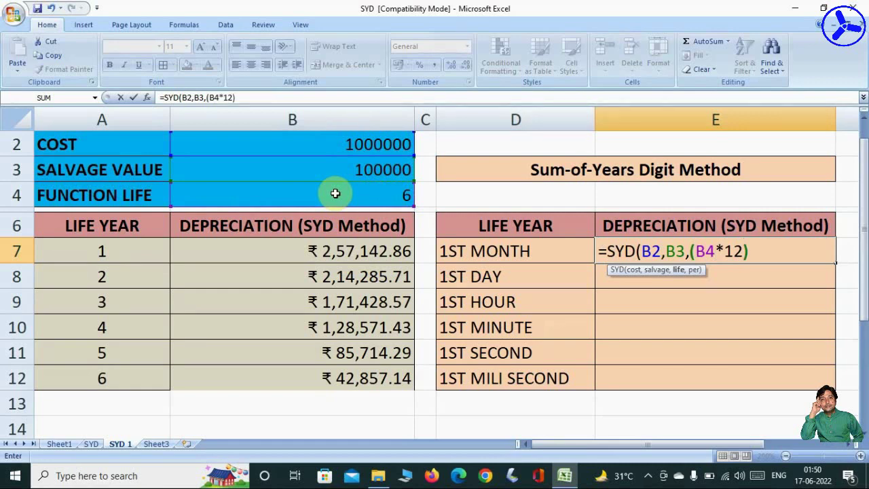
type(",1)")
key("Return")
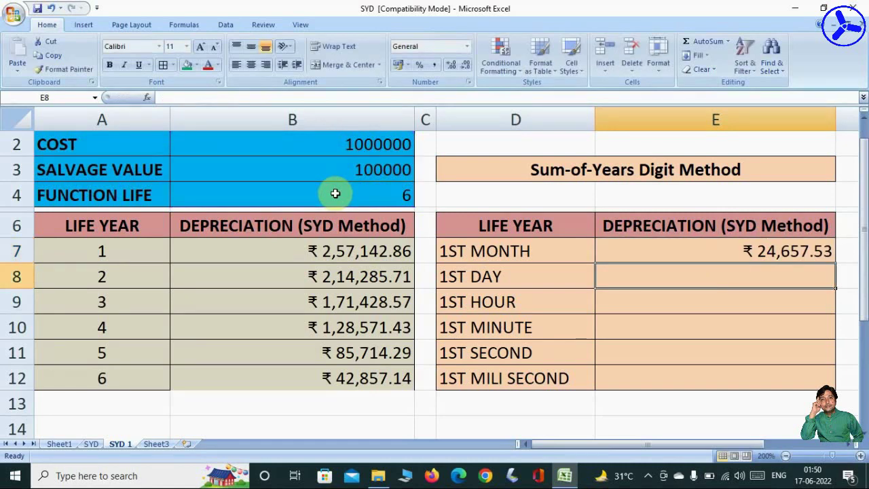
- Calculate the first day's depreciation in E8 with the life converted to days, using =SYD(B2,B3,(B4*365),1)
type("=")
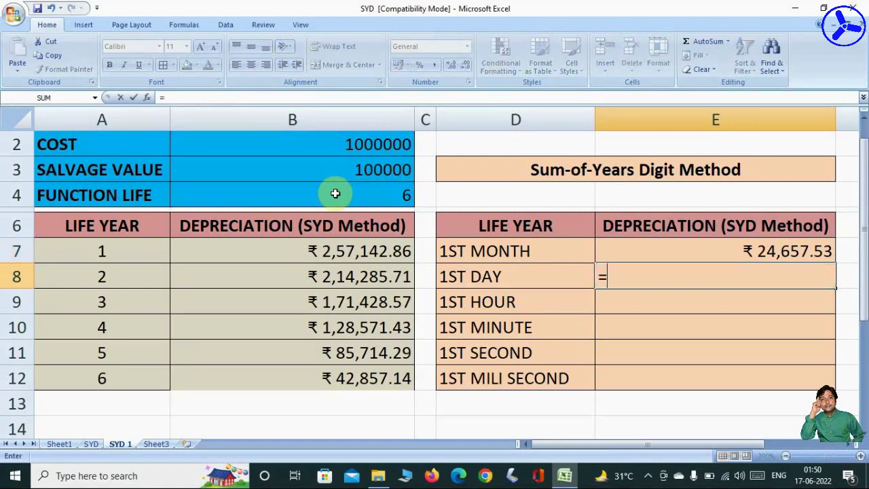
type("SYD(")
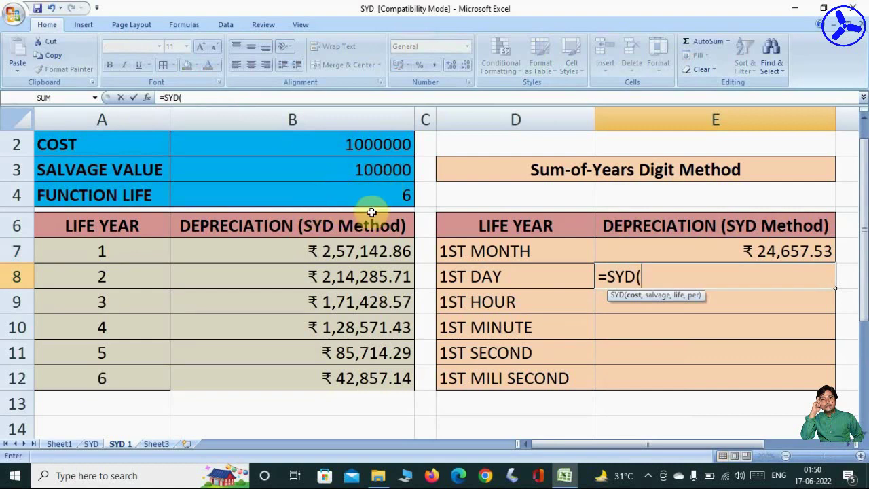
left_click(317, 146)
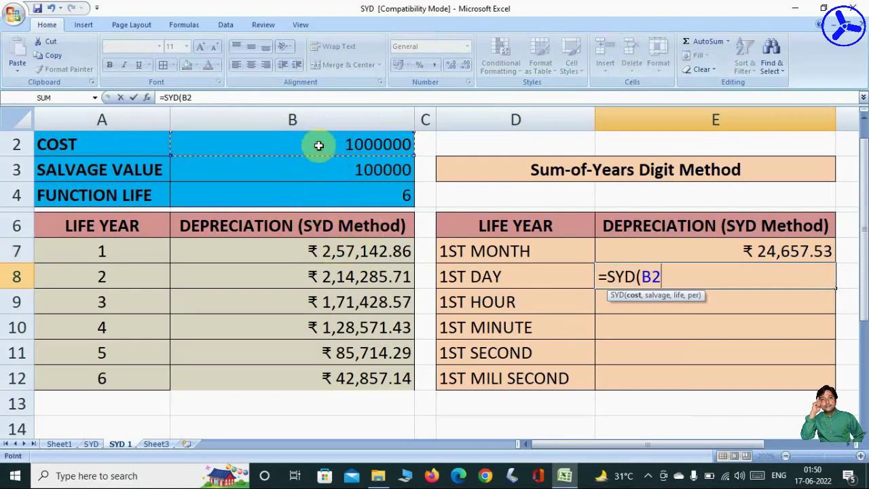
type(",")
left_click(318, 169)
type(",")
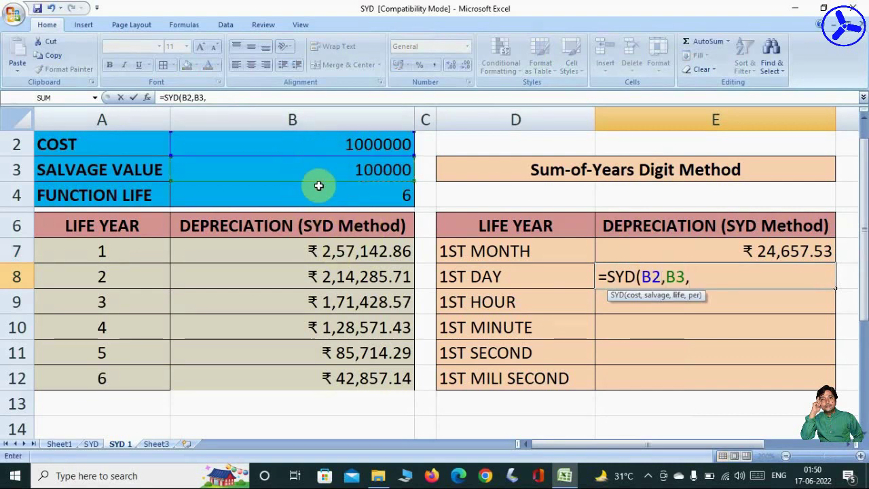
type("(")
left_click(318, 188)
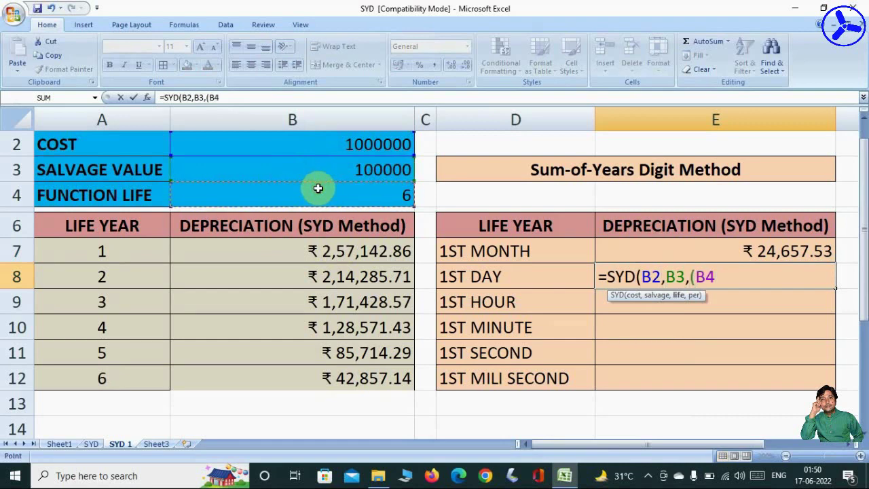
type("*365")
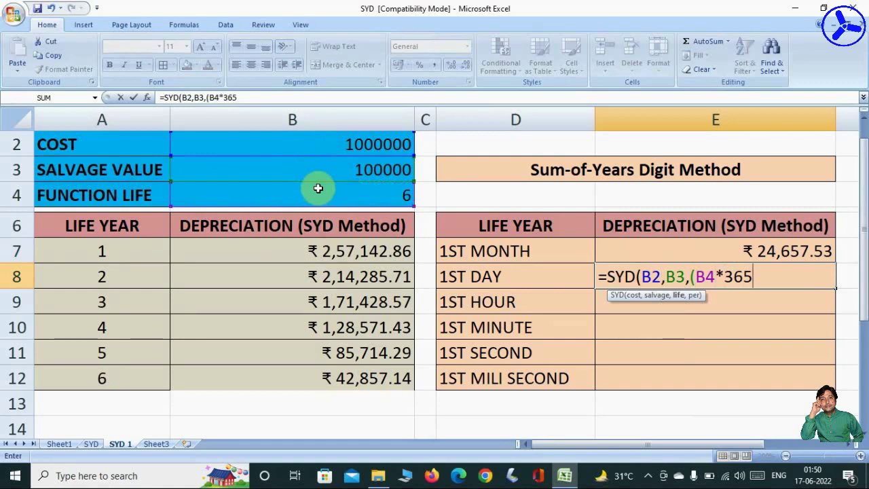
type("),1)")
key("Return")
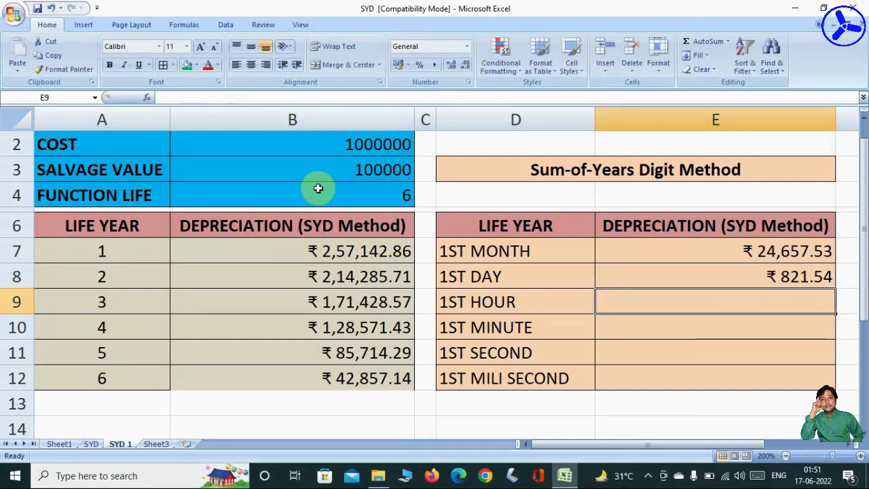
- Start a SYD formula in E9 for the 1ST HOUR row, with B2 as cost and B3 as salvage value
type("=SYD")
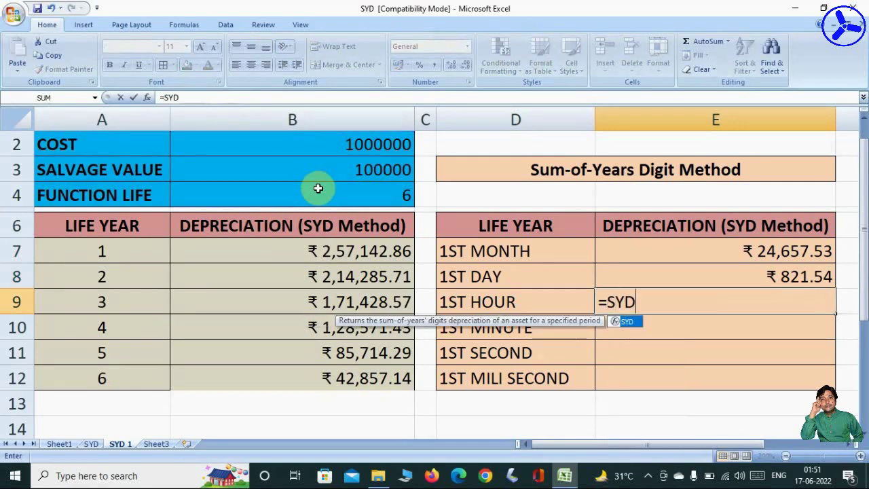
type("(")
left_click(324, 140)
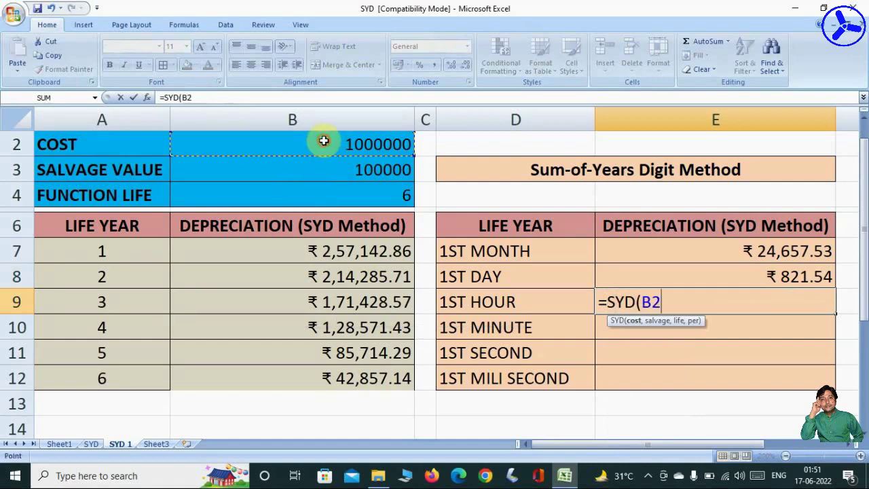
type(",")
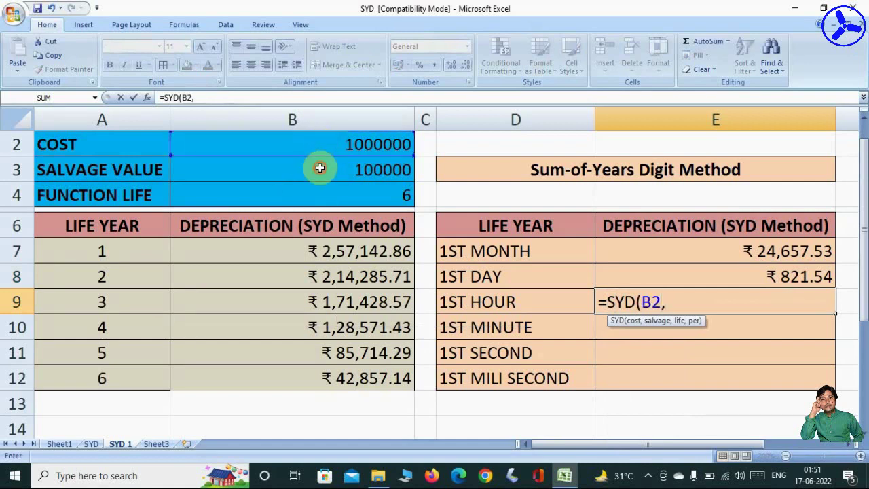
left_click(320, 168)
type(",")
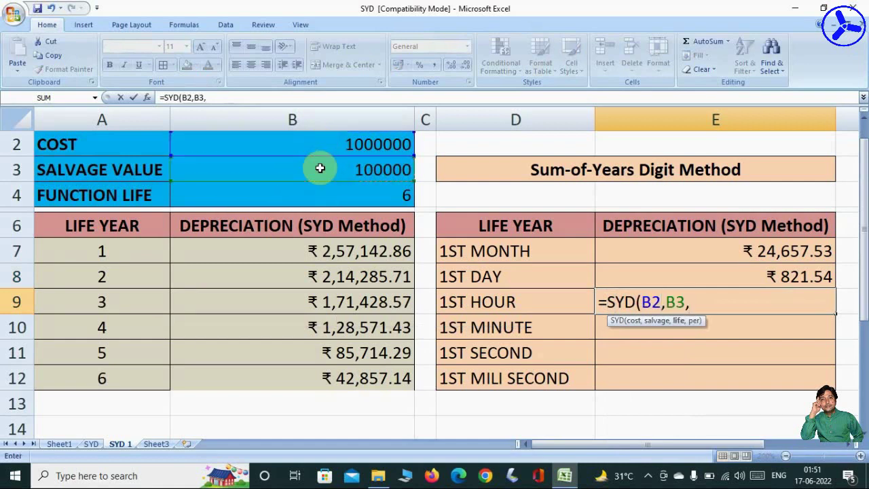
- Complete the E9 formula with the life converted to hours and period 1, giving =SYD(B2,B3,(B4*365*24+6),1)
type("(")
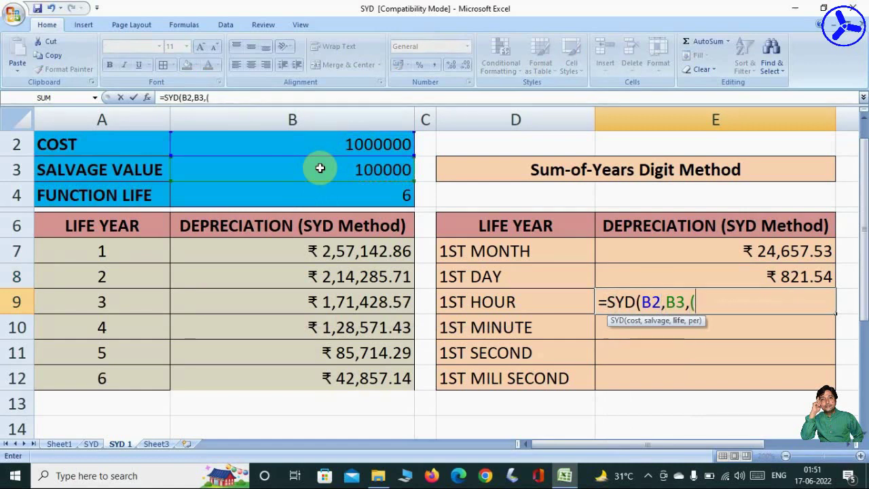
left_click(353, 196)
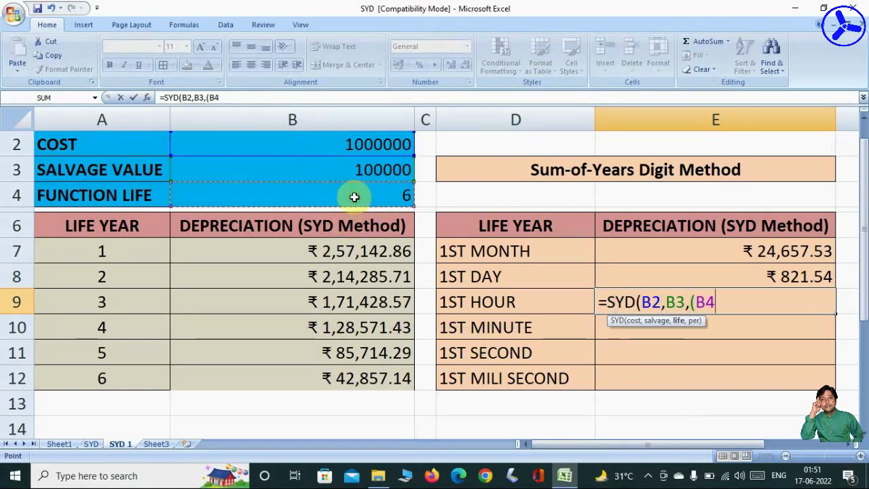
type("*")
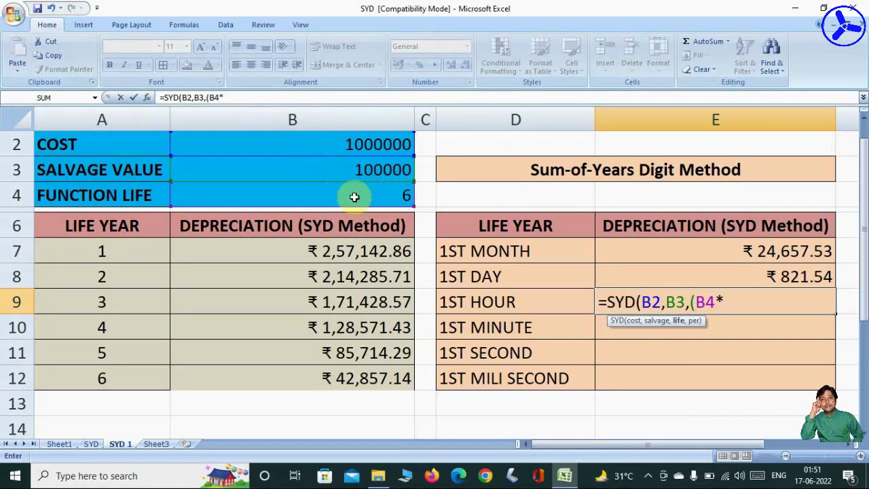
type("365*24")
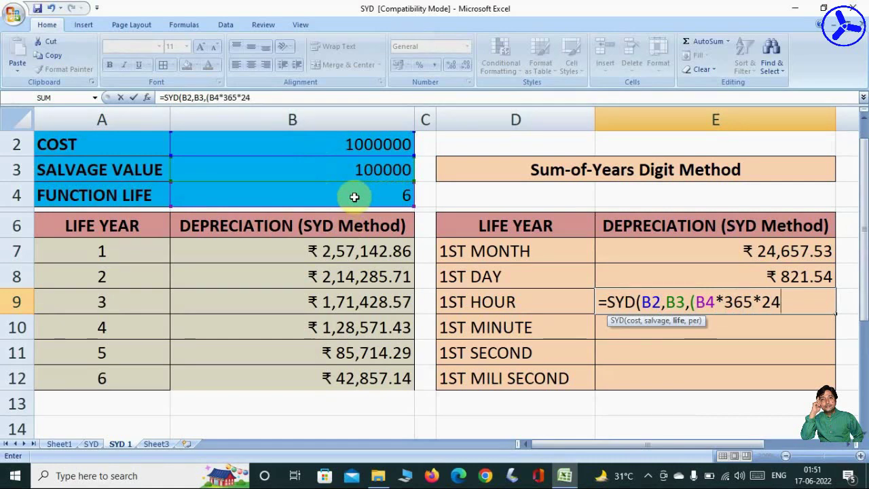
type("+")
type("+")
key("BackSpace")
type("6)")
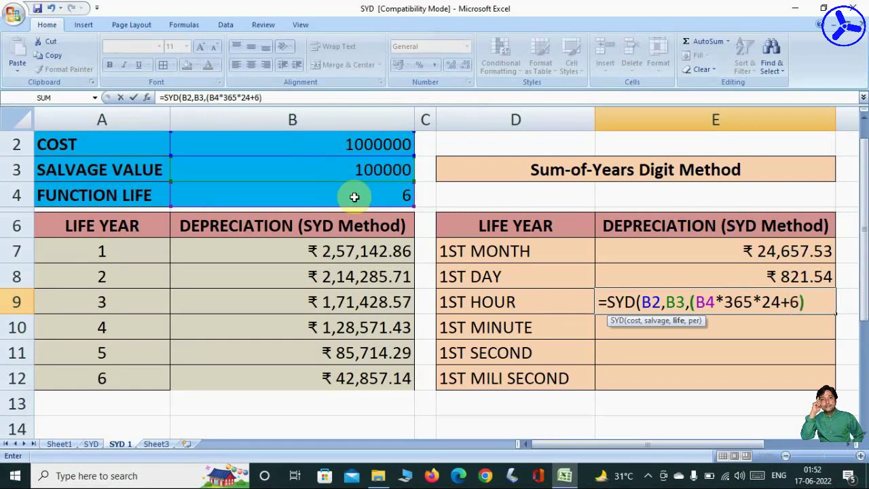
type(",1)")
key("Return")
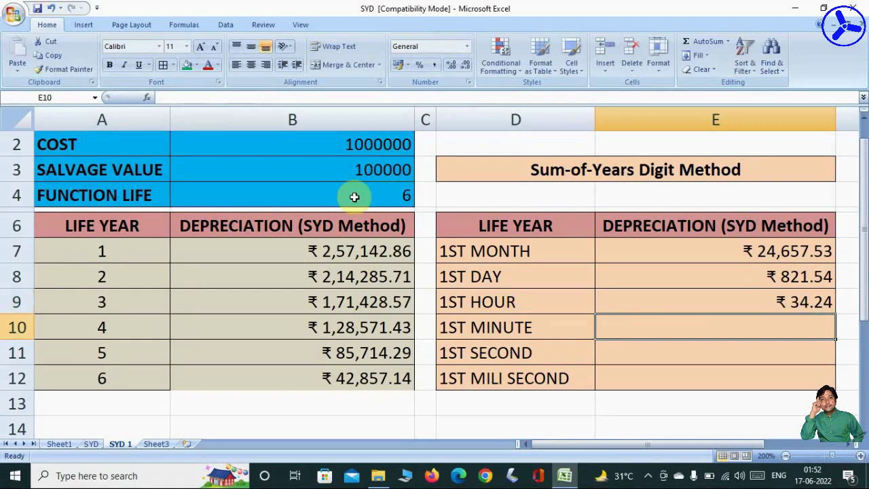
- Start a SYD formula in E10 for the 1ST MINUTE row, with B2 as cost and B3 as salvage value
type("=SYD")
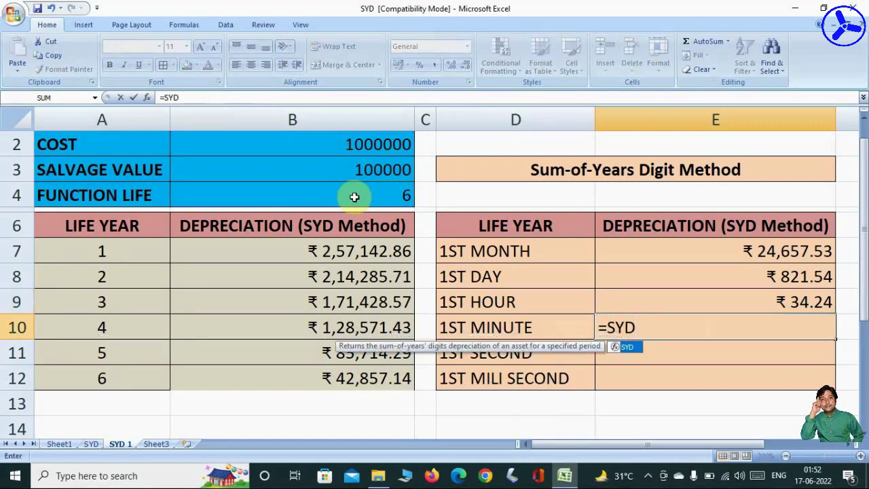
type("(")
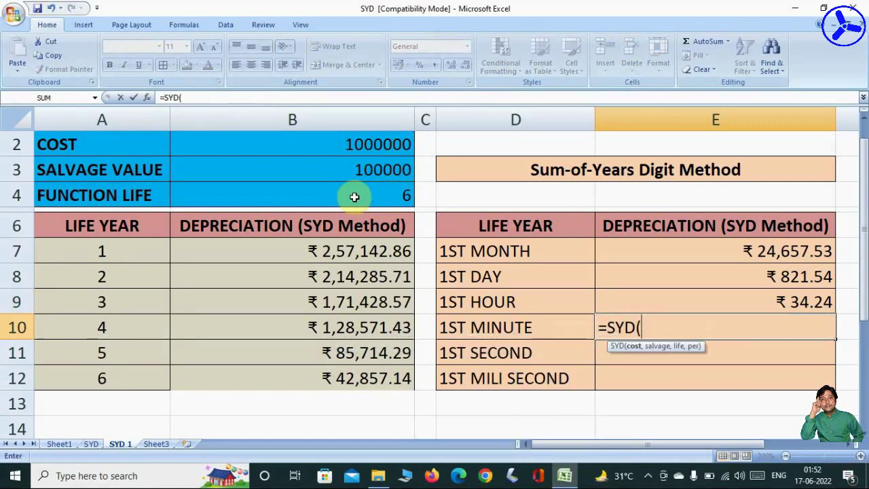
left_click(364, 145)
type(",")
left_click(359, 170)
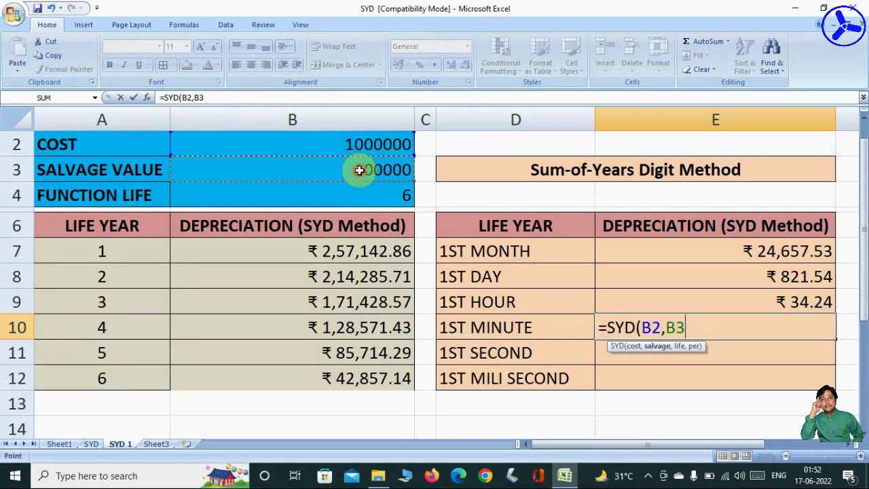
- Complete the E10 formula with the life converted to minutes and period 1, giving =SYD(B2,B3,(B4*365*24*60+5*60+49),1)
type(",(")
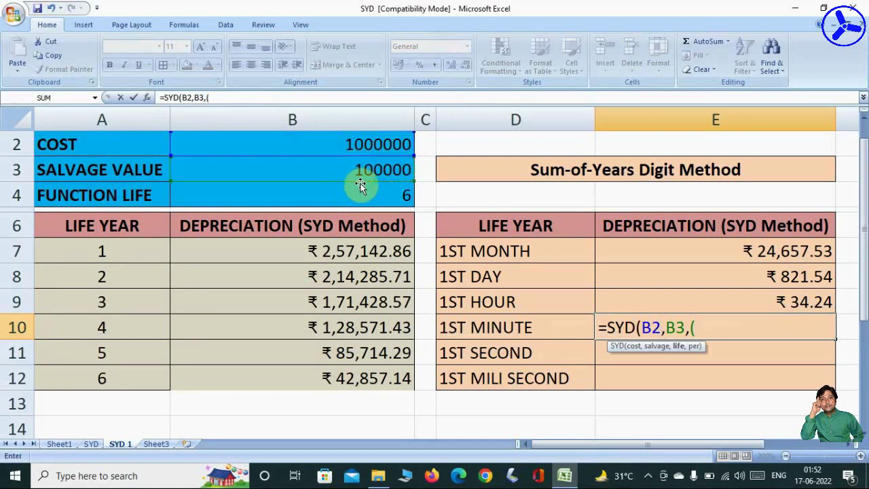
left_click(354, 193)
type("*365")
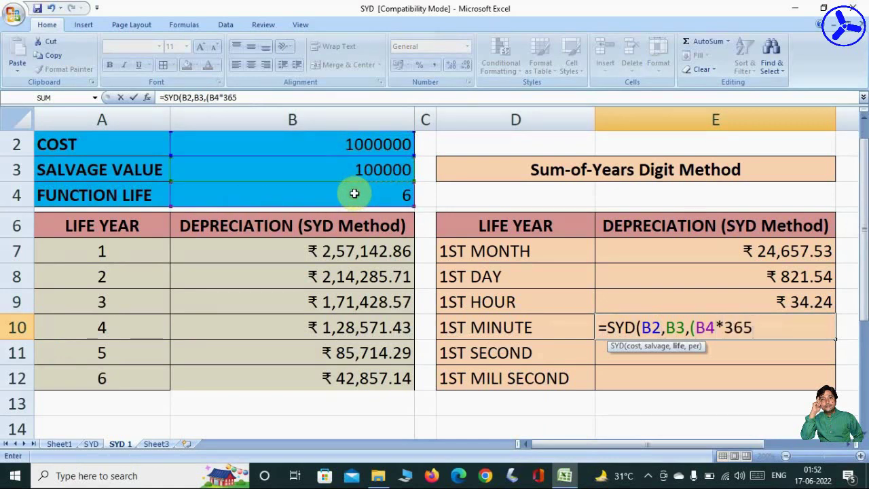
type("*24*")
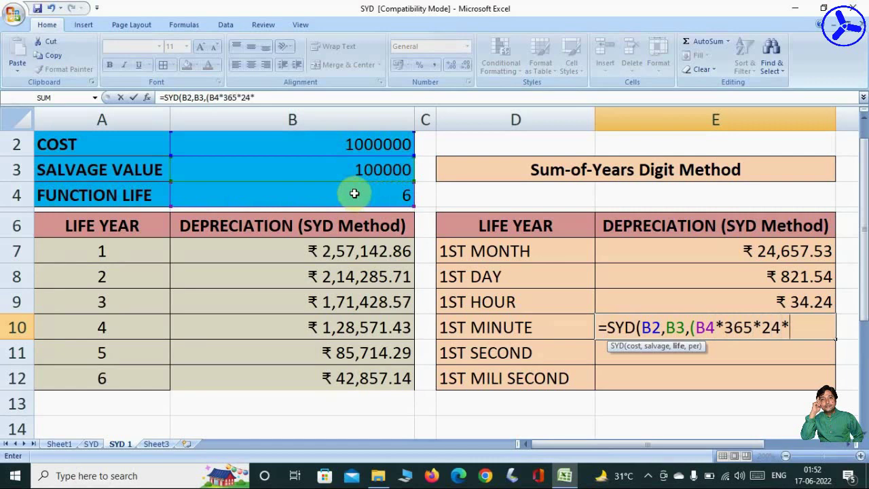
type("60+")
type("5*60+")
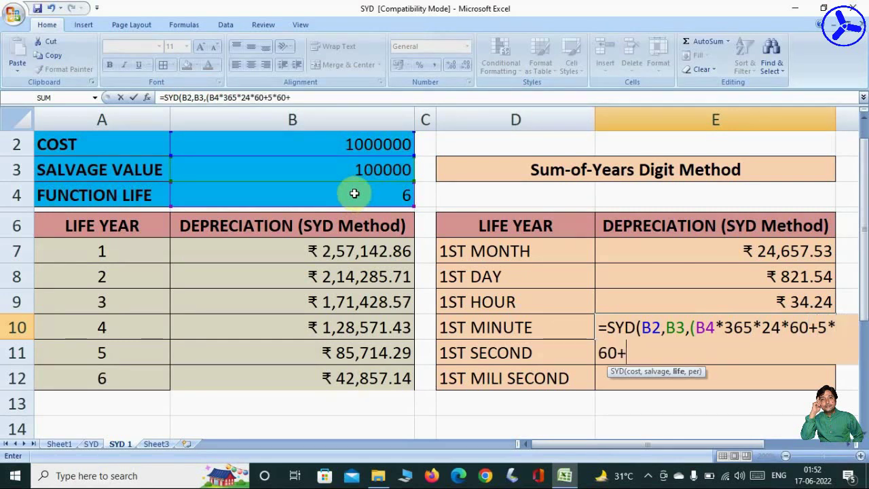
type("49),1")
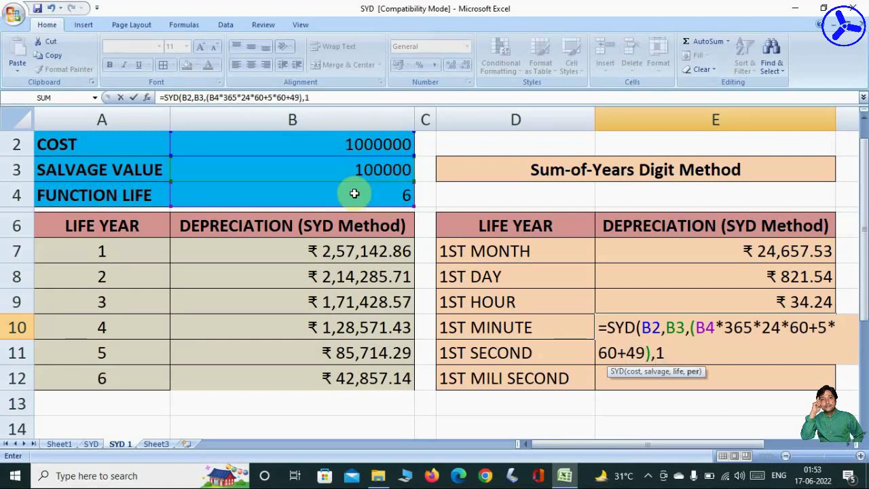
type(")")
key("Return")
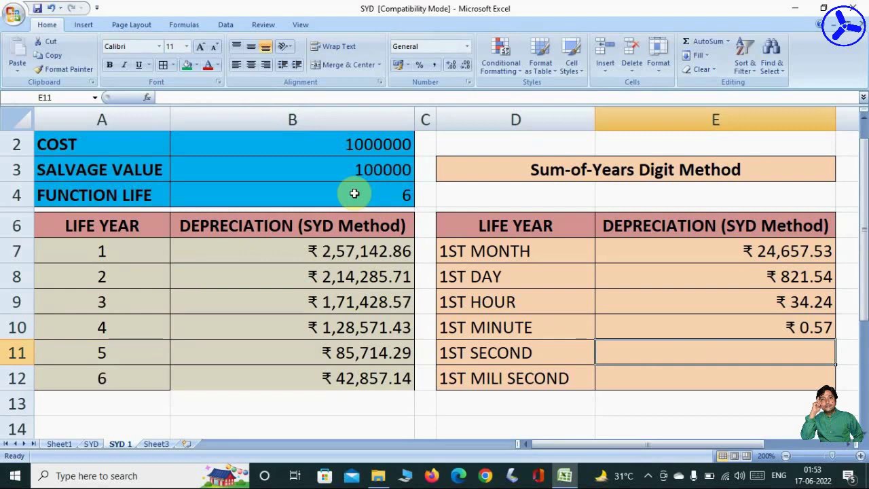
- Start a SYD formula in E11 for the 1ST SECOND row, with B2 as cost and B3 as salvage value
type("=S")
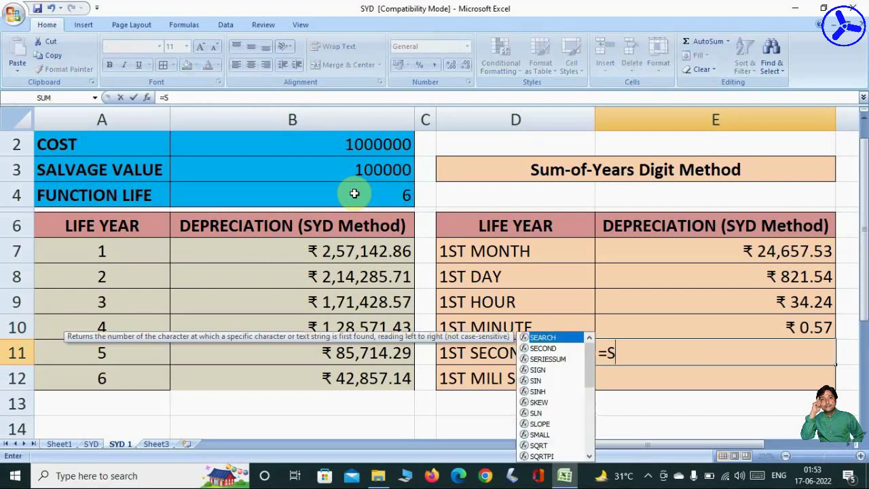
type("YD(")
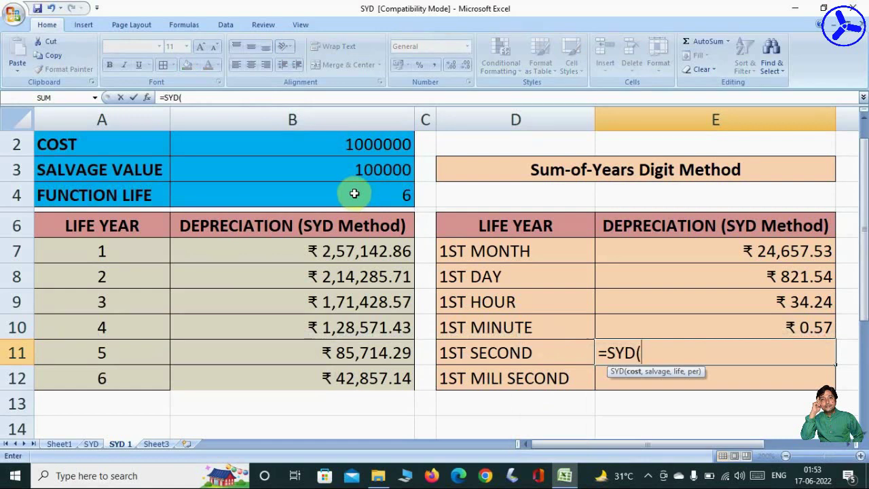
left_click(309, 144)
type(",")
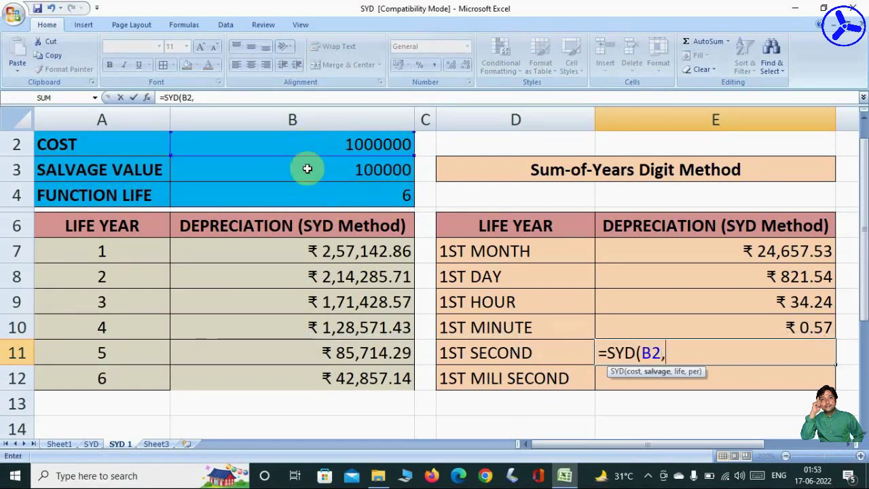
left_click(307, 169)
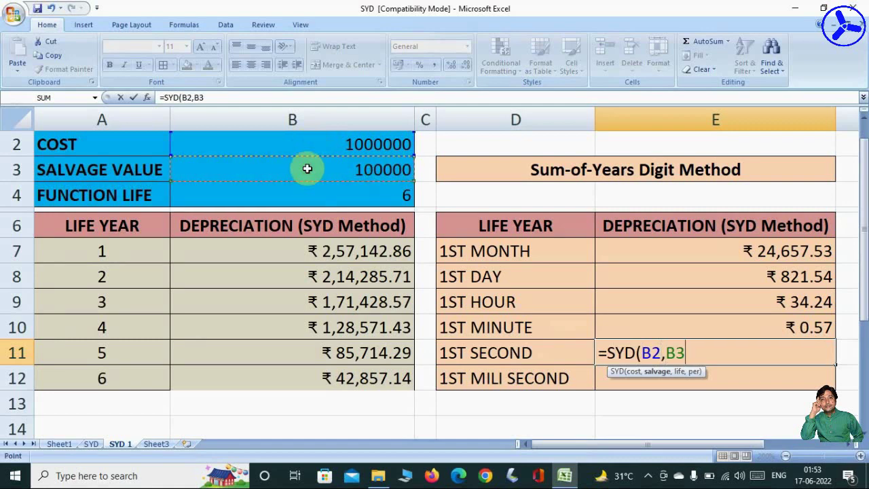
- Complete the E11 formula with the life converted to seconds and period 1, giving =SYD(B2,B3,(B4*365*24*60*60+5*60*60+48*60+46),1)
type(",(")
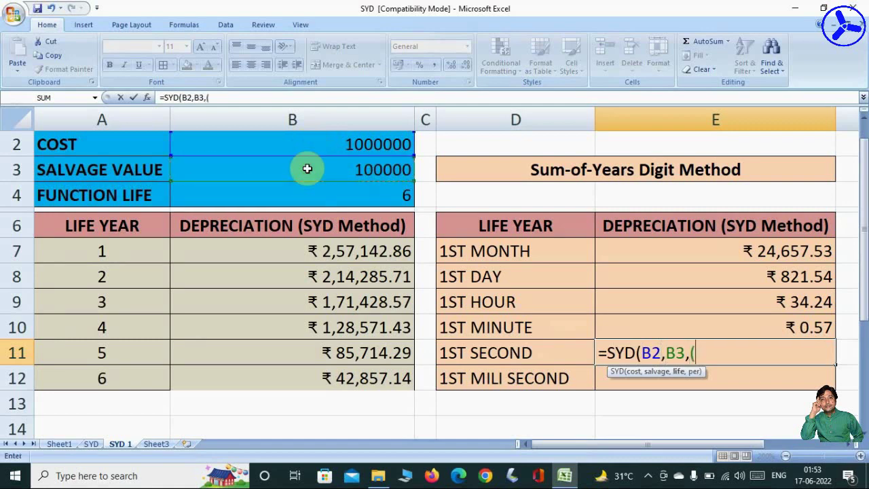
left_click(307, 188)
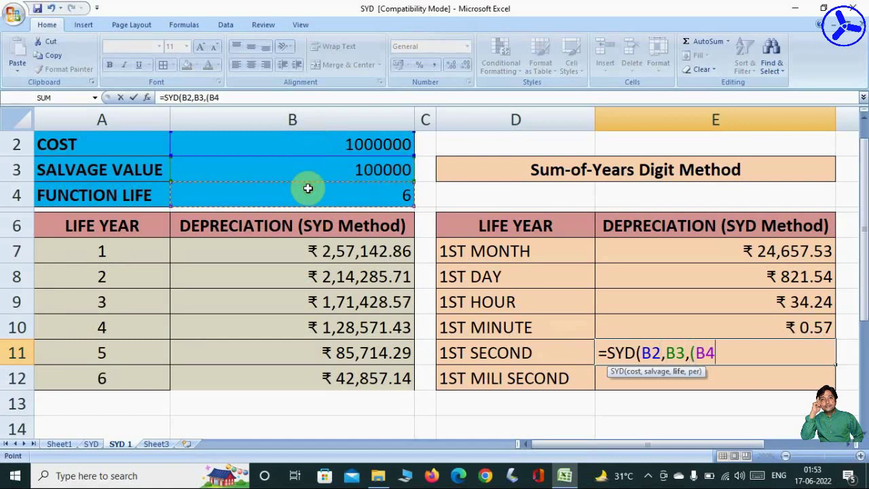
type("*365*24*")
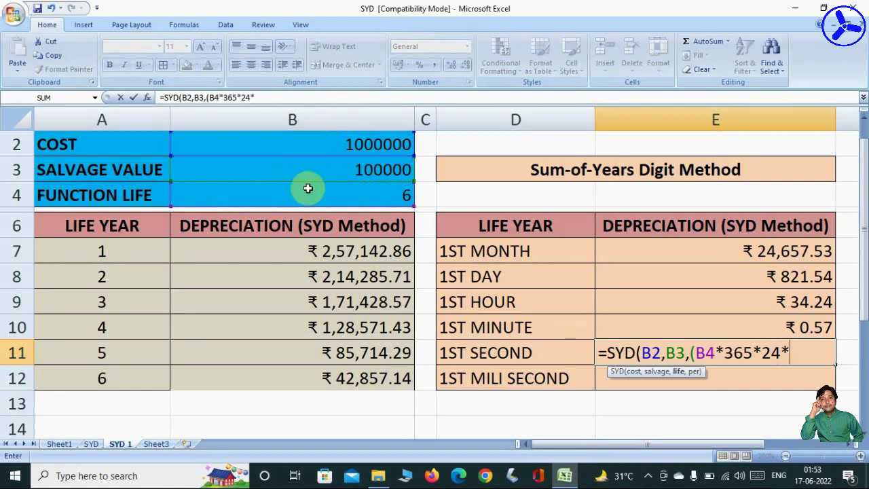
type("60*60+")
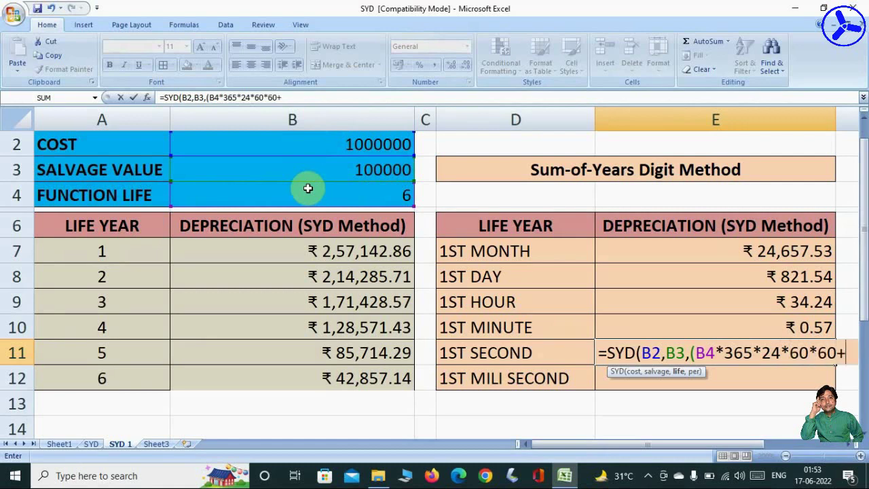
type("5*6")
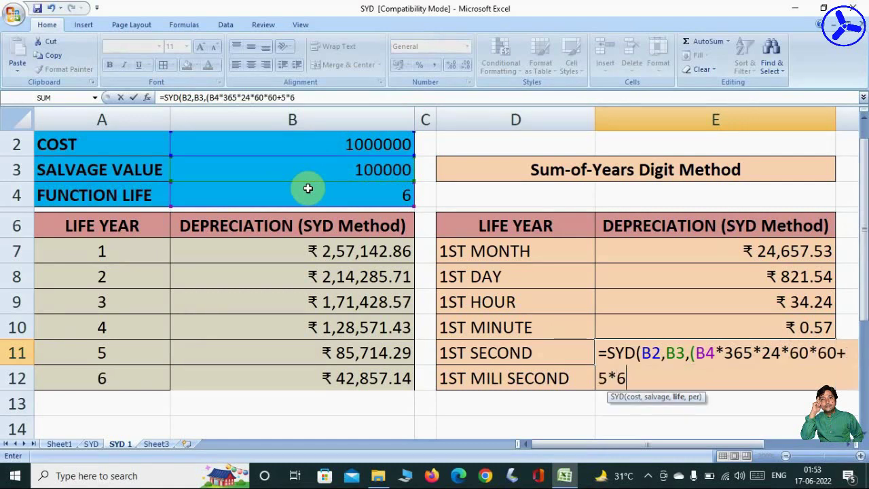
type("0*60+")
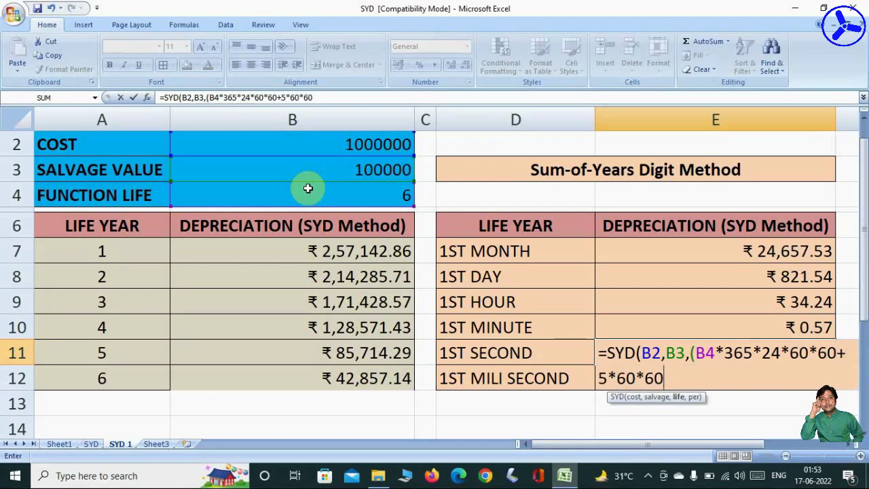
type("48*")
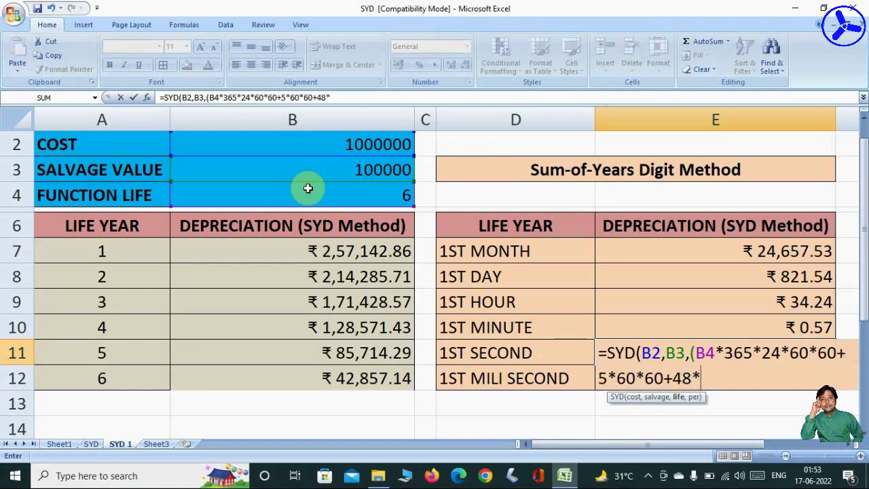
type("60+46")
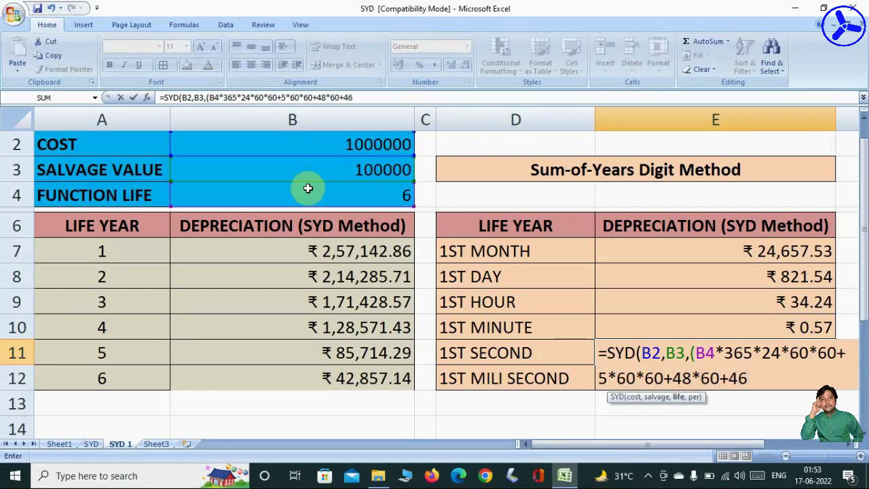
type("),1)")
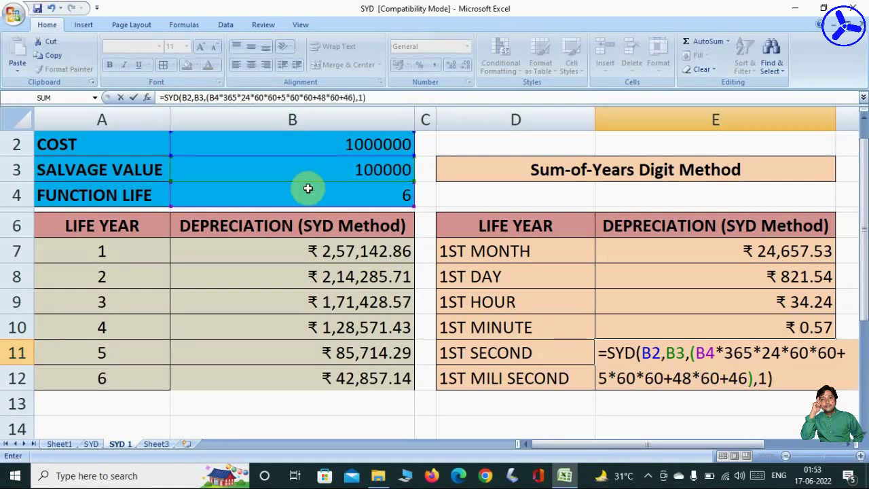
key("Return")
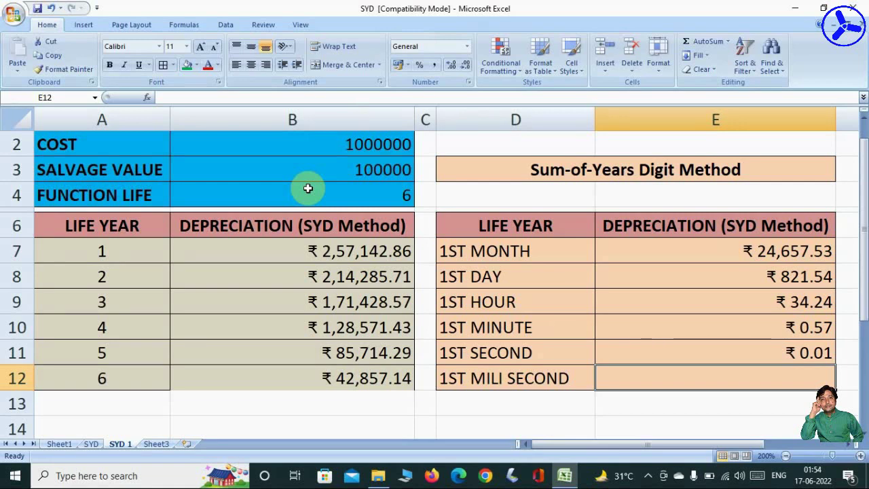
- Start a SYD formula in E12 for the 1ST MILI SECOND row, with B2 as cost and B3 as salvage value
type("=")
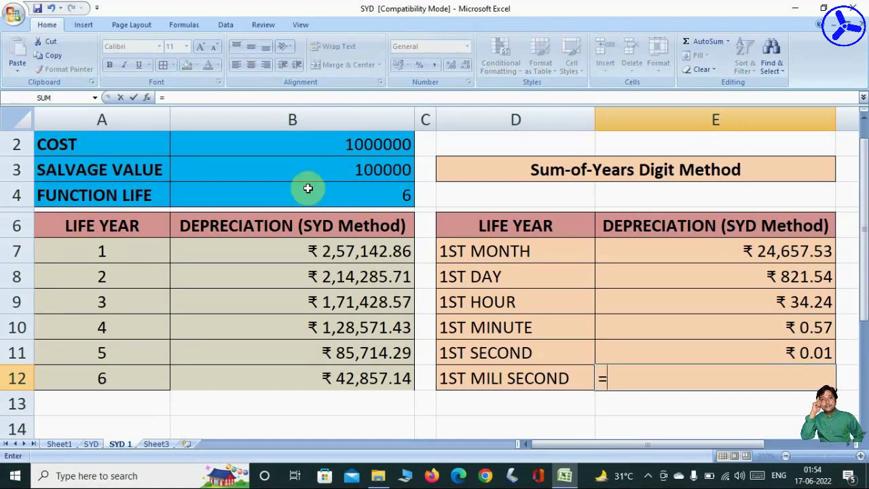
type("SYD")
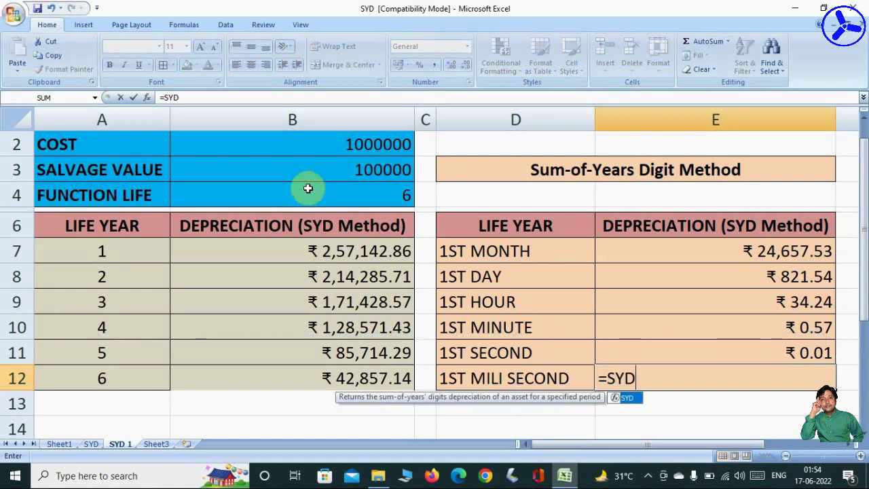
type("(")
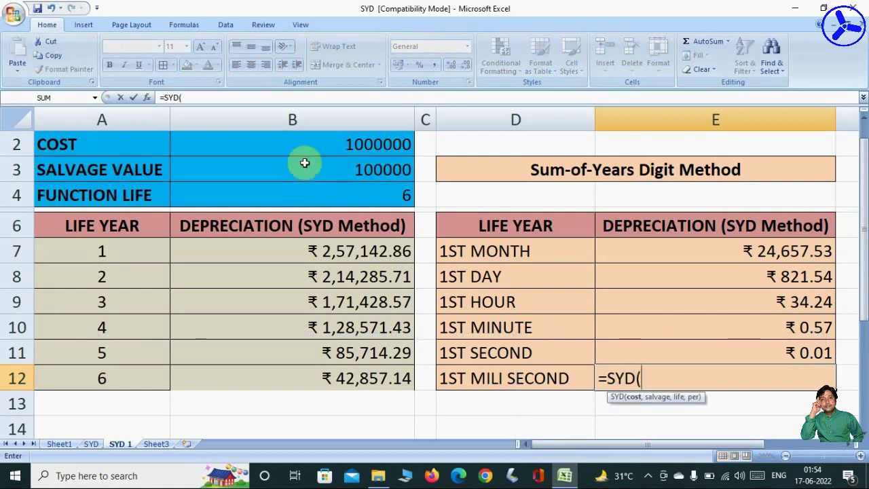
left_click(281, 152)
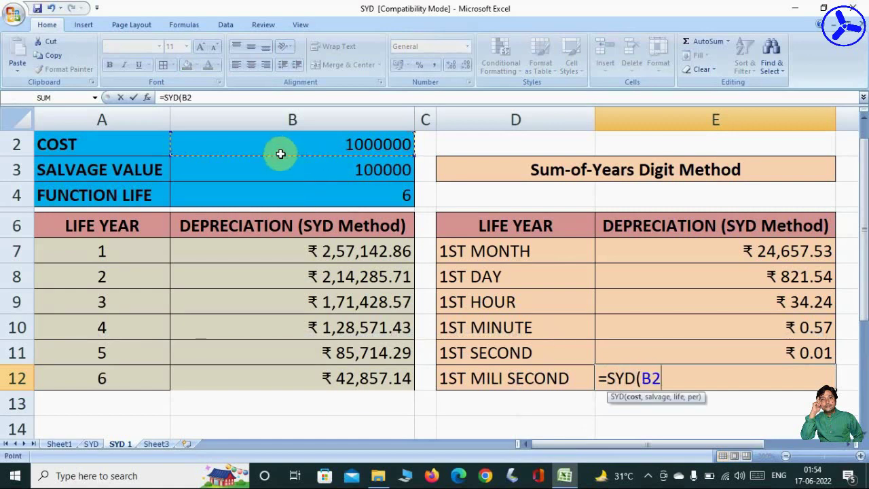
type(",")
left_click(280, 172)
type(",")
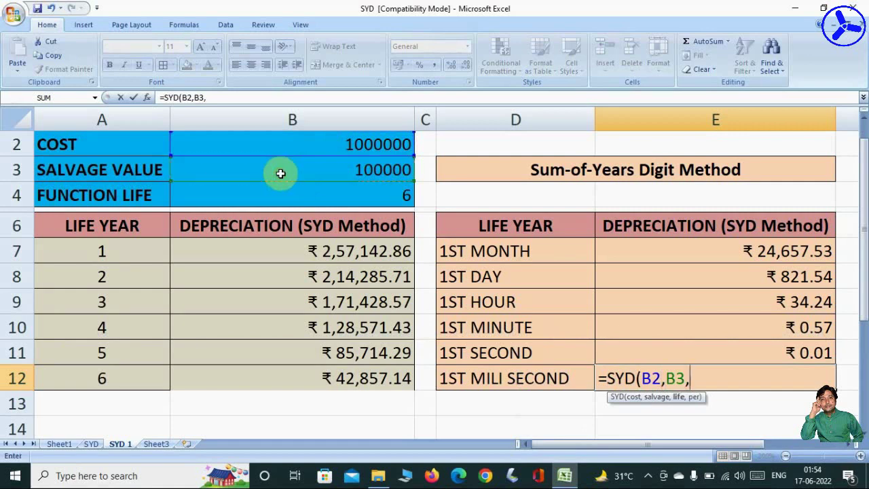
- Complete the E12 formula with the life converted to hundredths of a second and period 1, giving =SYD(B2,B3,(B4*365*24*60*60*100+5*60*60*100+48*60*100+46*100),1)
type("(")
left_click(294, 193)
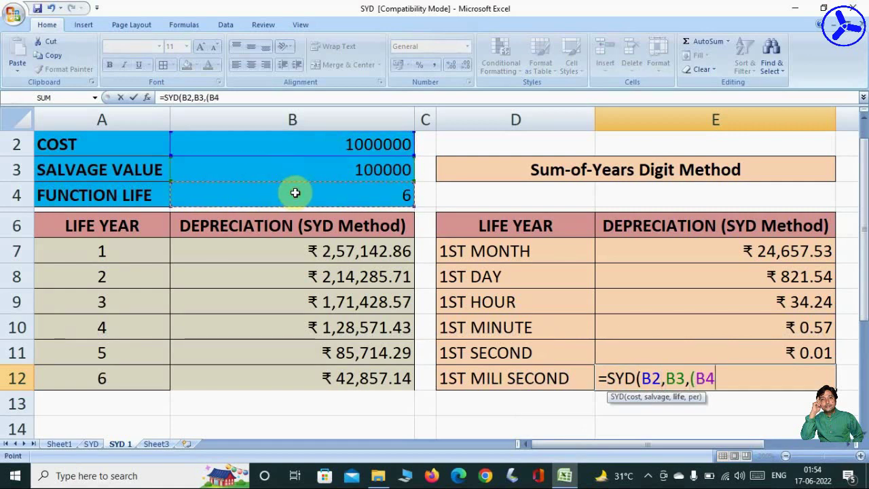
type("*")
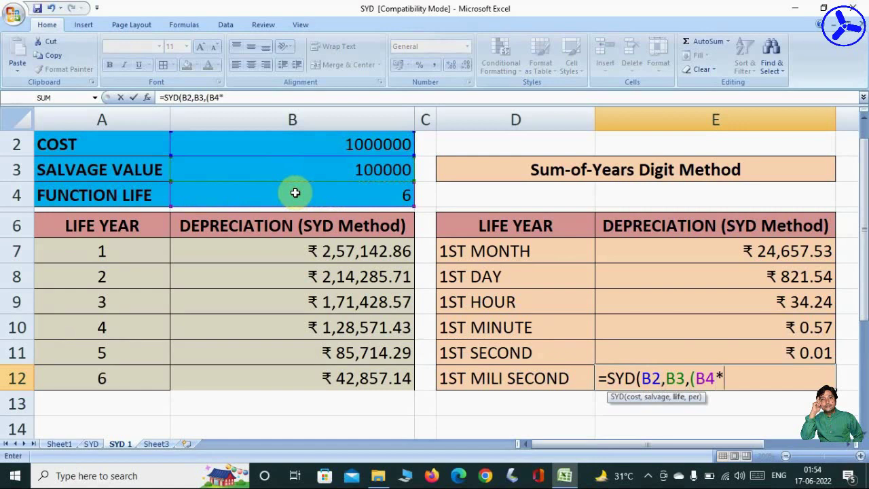
type("365*24*")
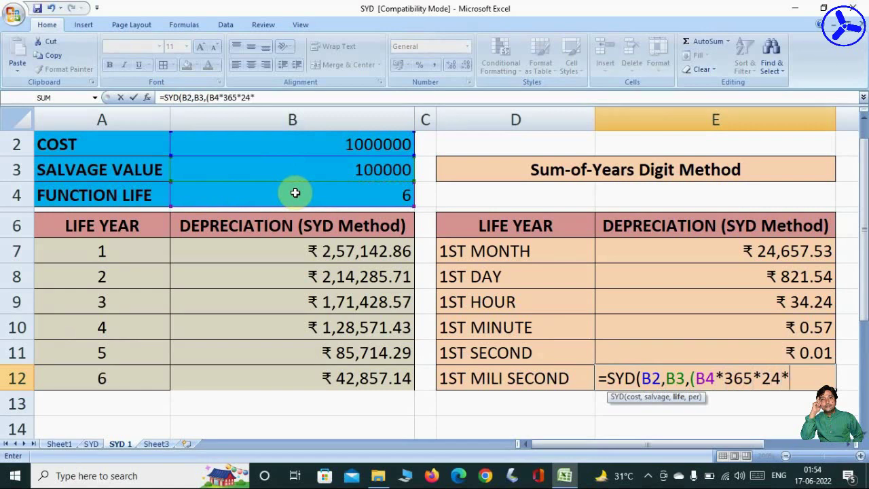
type("60*60*")
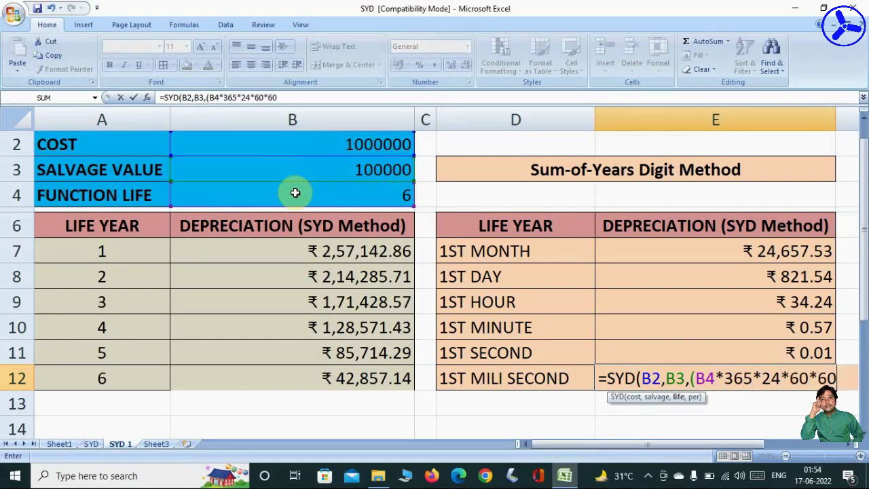
type("10")
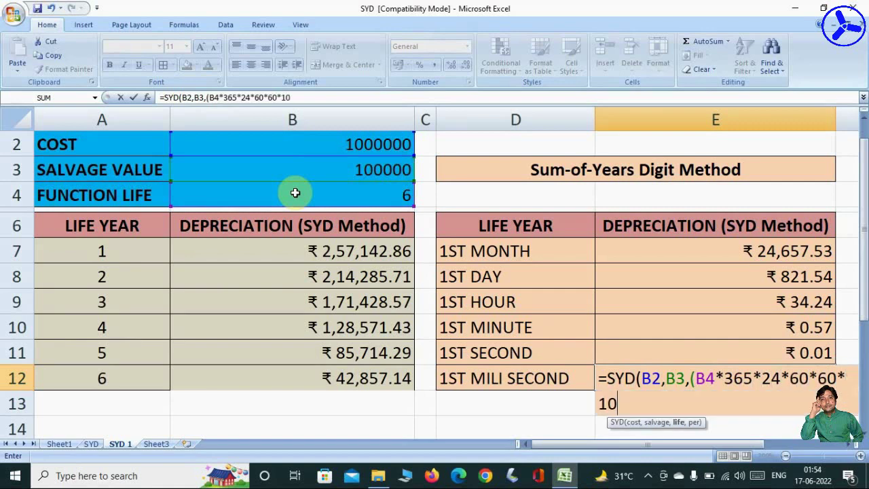
type("0+5*60*")
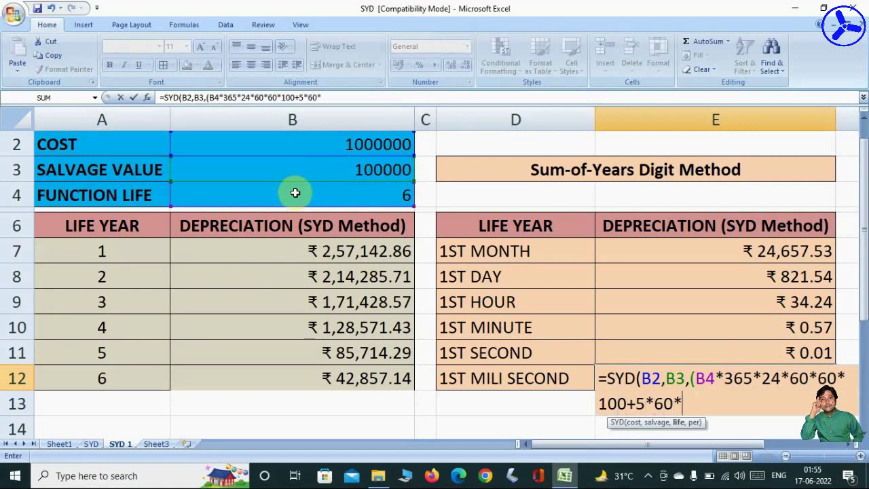
type("60*100+")
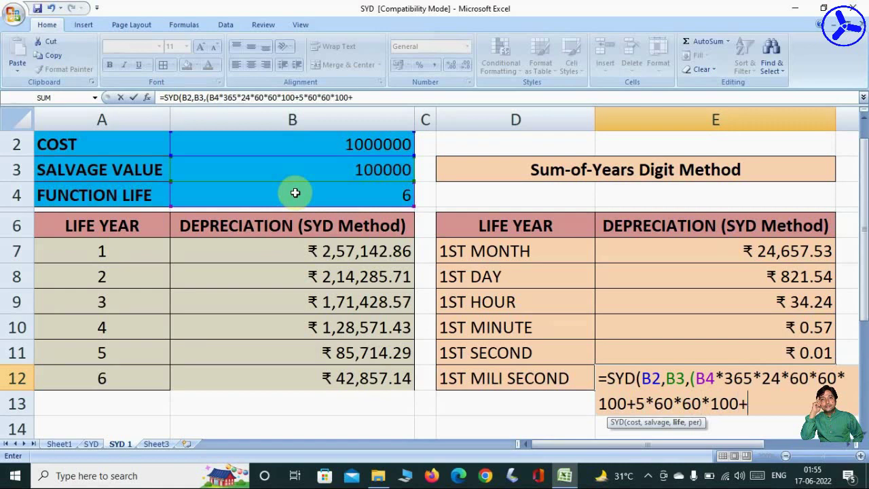
type("48*60")
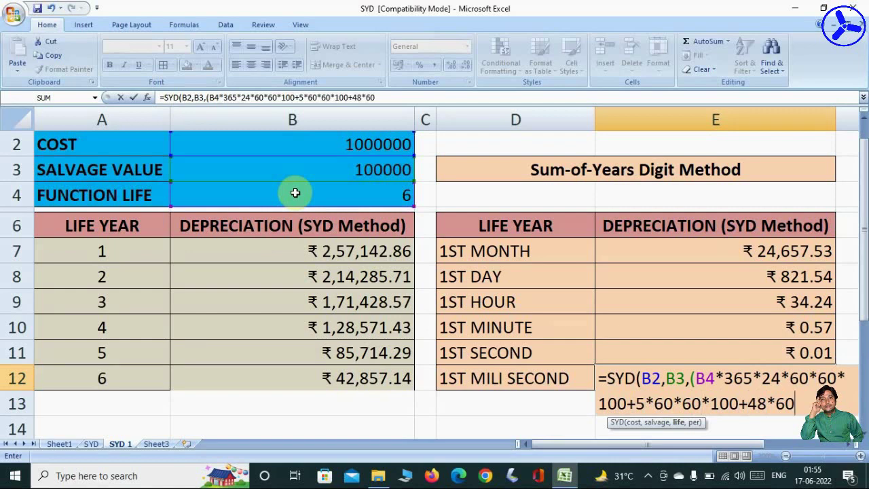
type("*100+46")
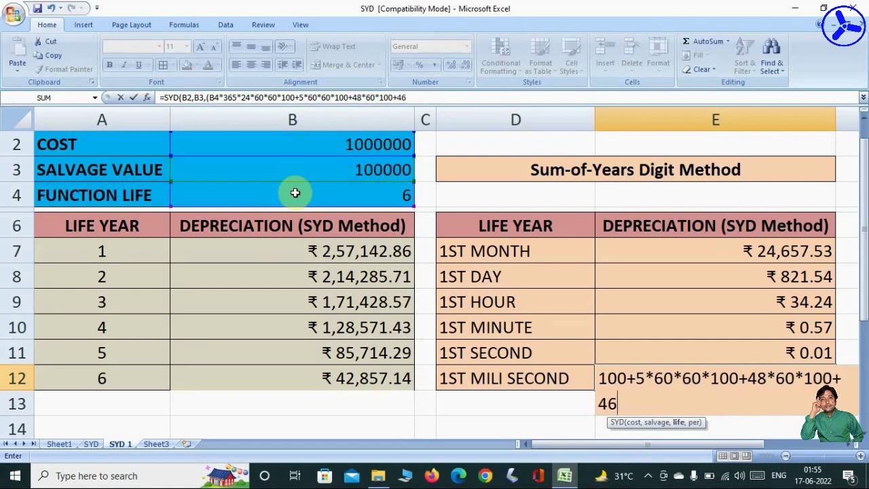
type("*100")
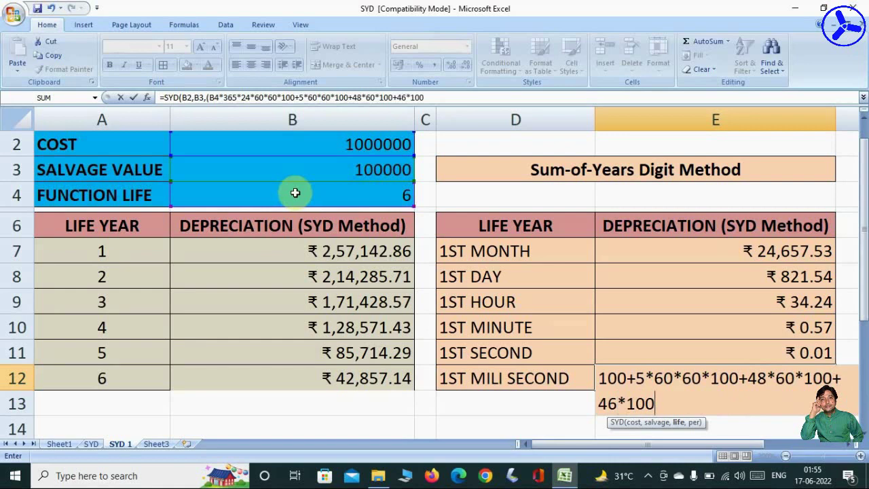
type("),1)")
key("Return")
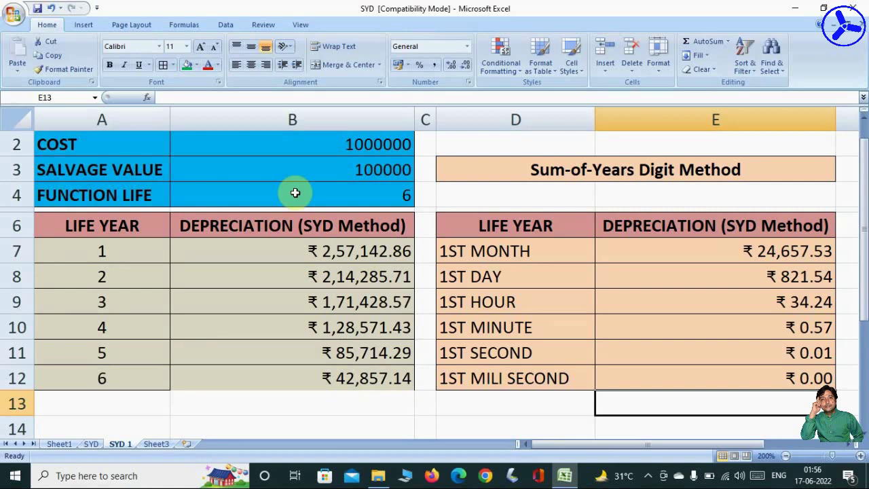
- Review the SYD function notes on Sheet1 and the yearly schedule on the SYD sheet, and return to the SYD 1 sheet
left_click(57, 444)
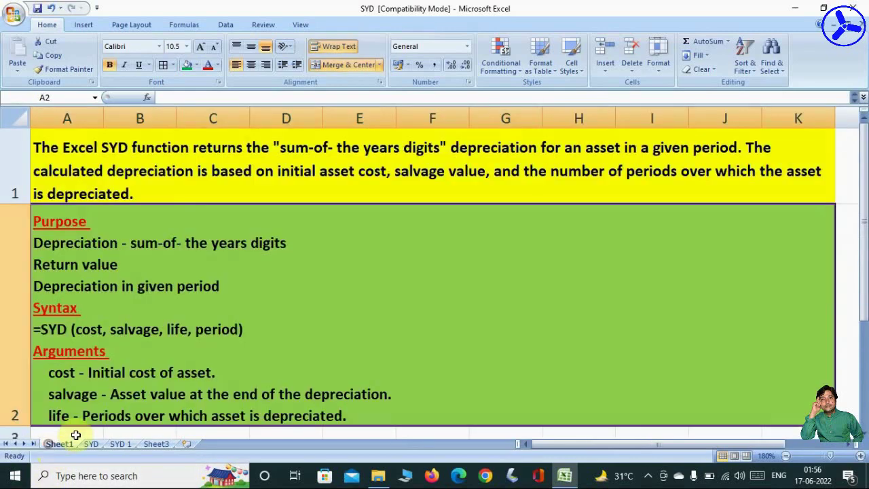
left_click(90, 444)
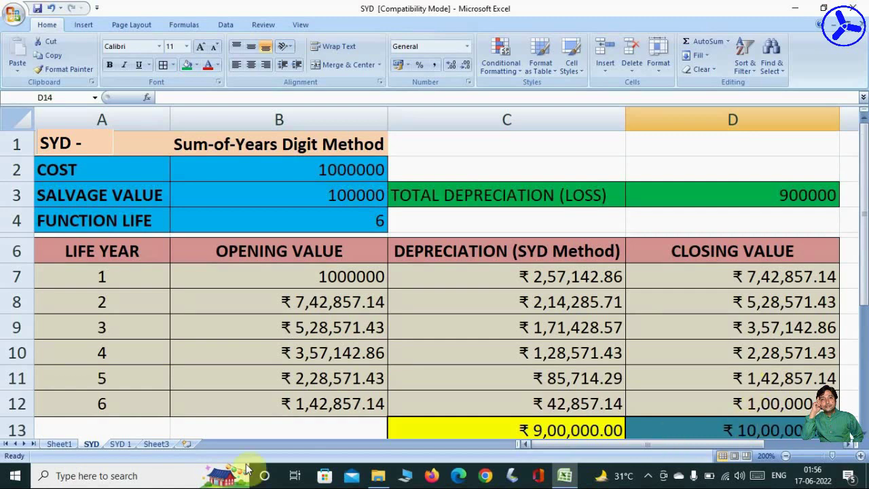
left_click(132, 448)
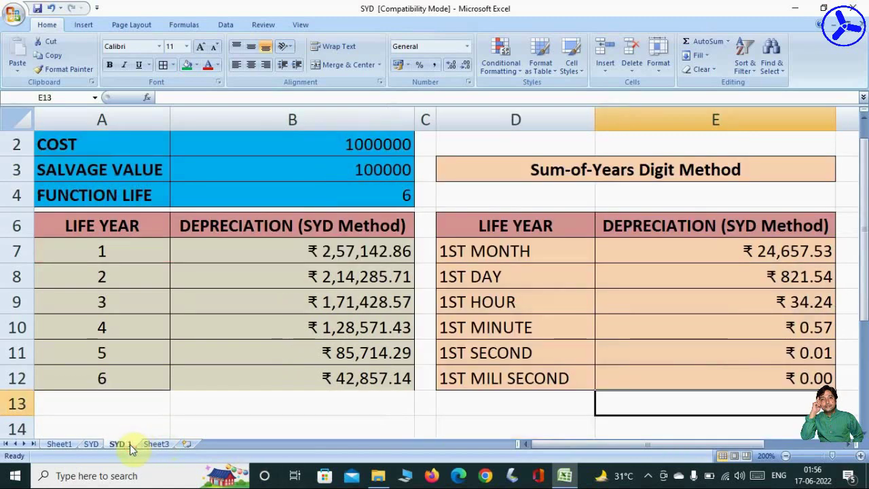